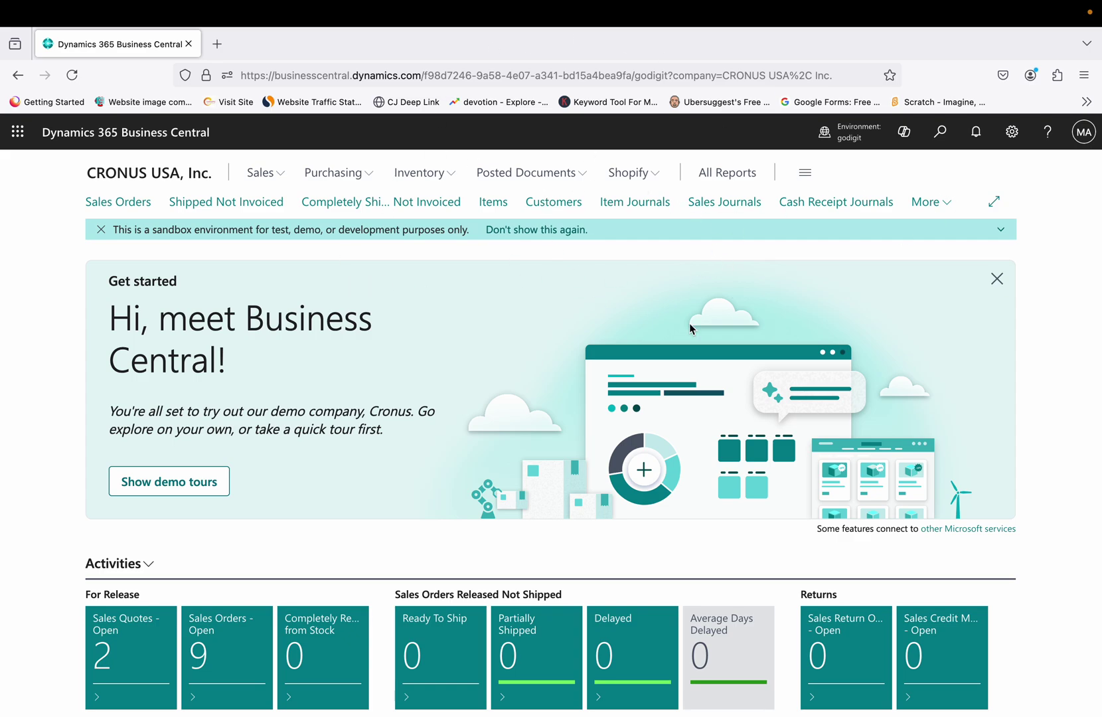
# - Open the role explorer and switch it to show all roles
pyautogui.scroll(-15, 662, 435)
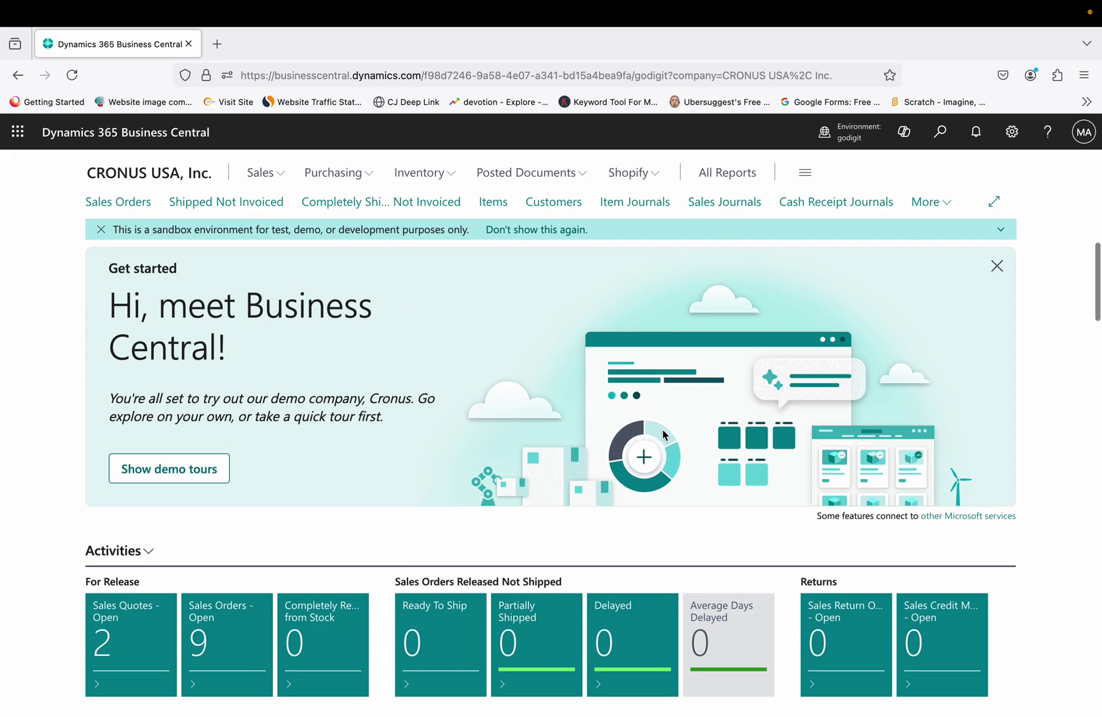
pyautogui.scroll(-8, 663, 434)
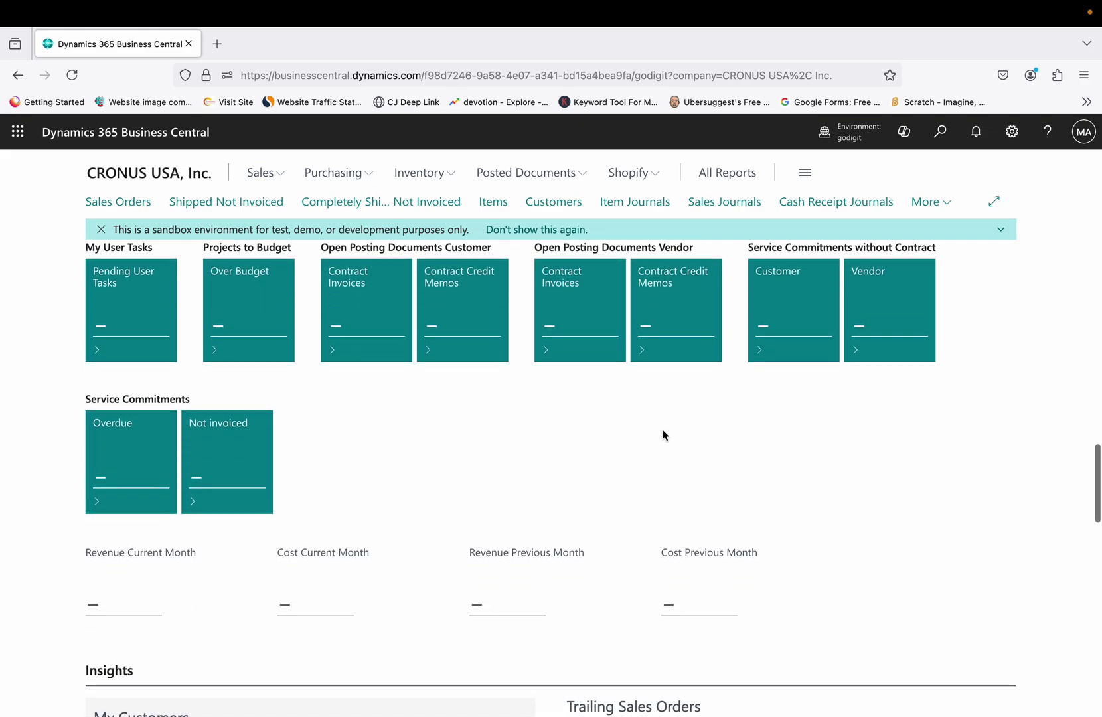
pyautogui.scroll(10, 662, 435)
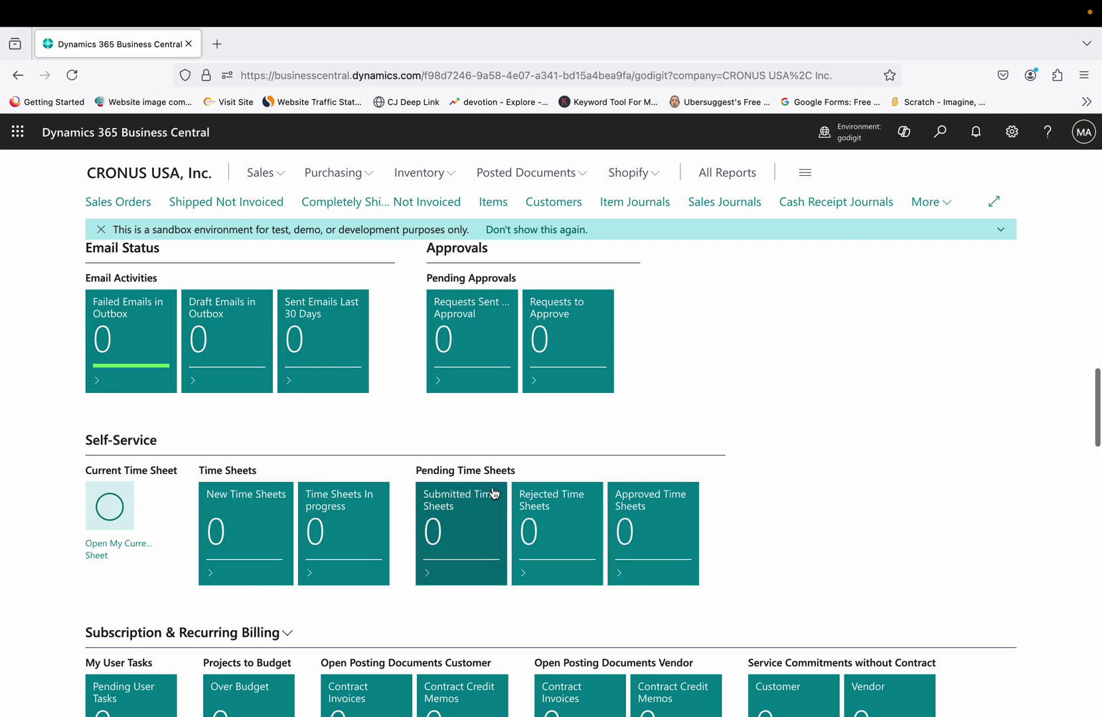
pyautogui.scroll(1, 491, 493)
pyautogui.scroll(10, 1067, 312)
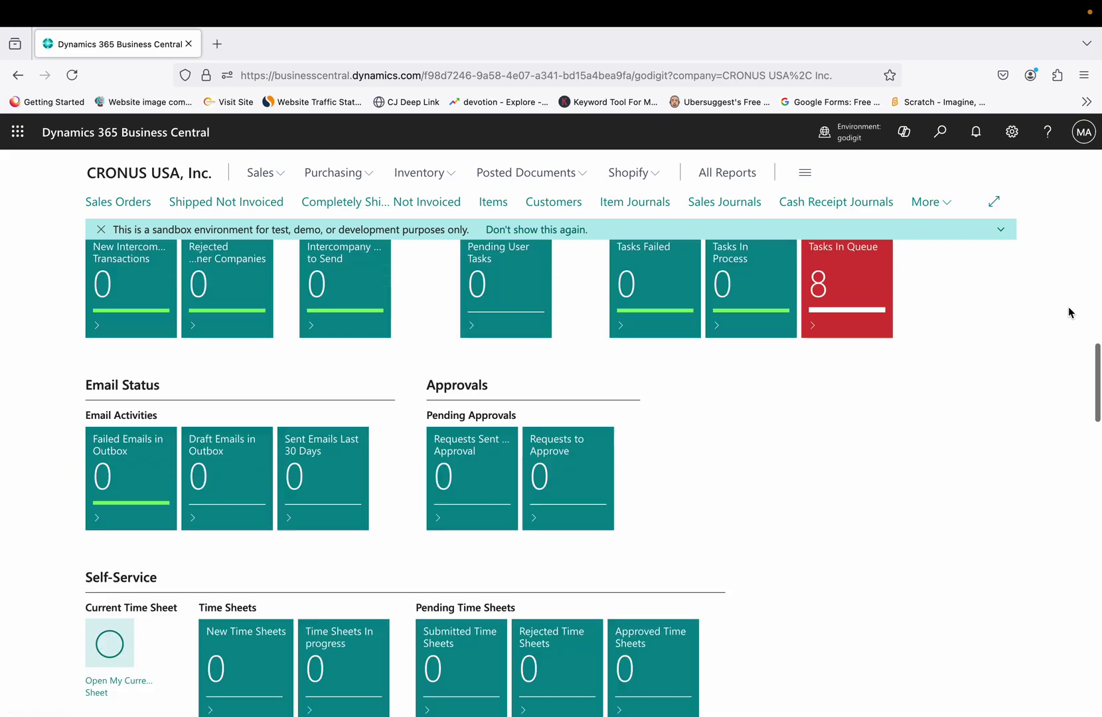
pyautogui.click(804, 174)
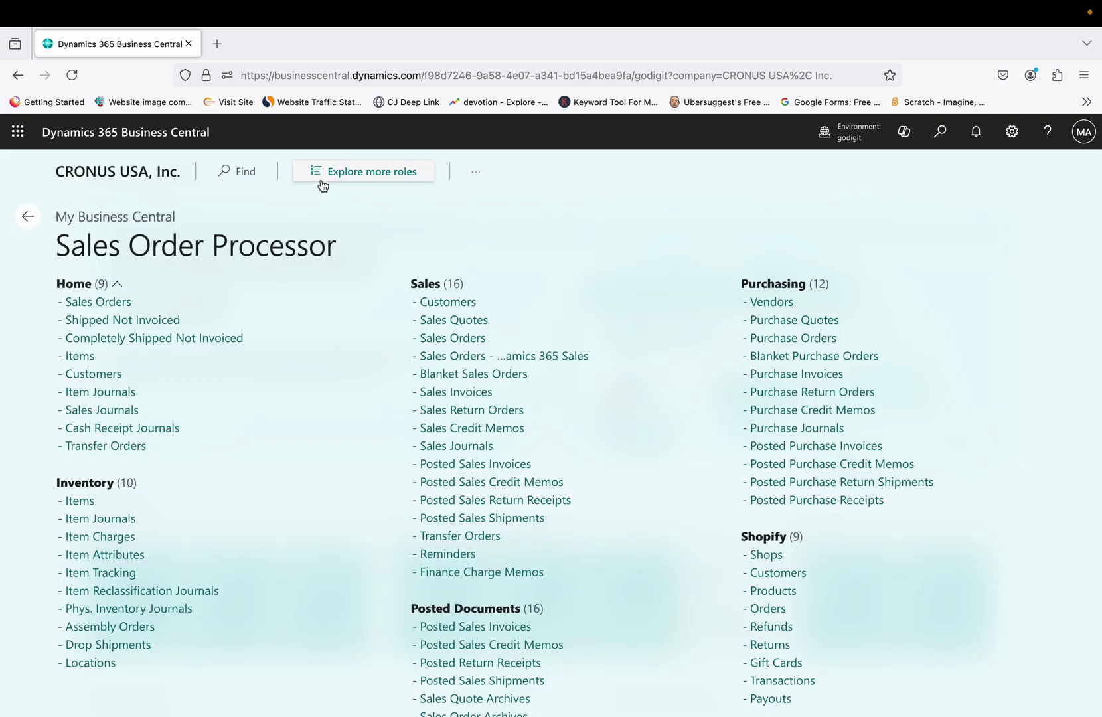
pyautogui.click(365, 181)
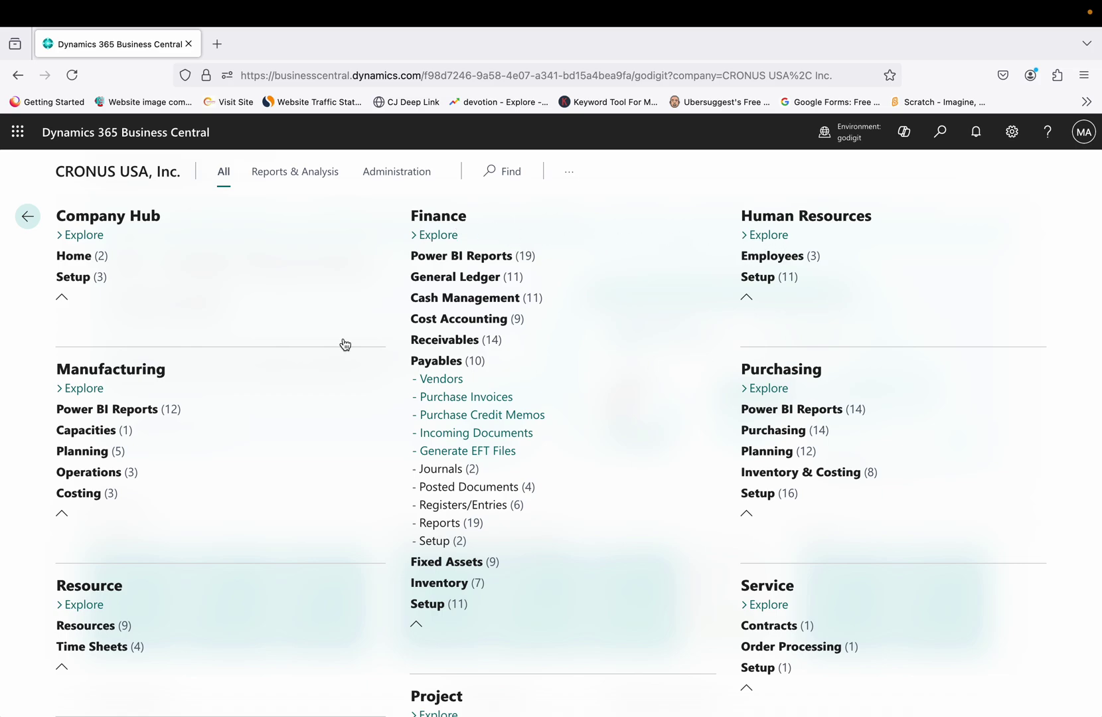
# - Scroll to the Service section and open its Explore page
pyautogui.scroll(-3, 272, 509)
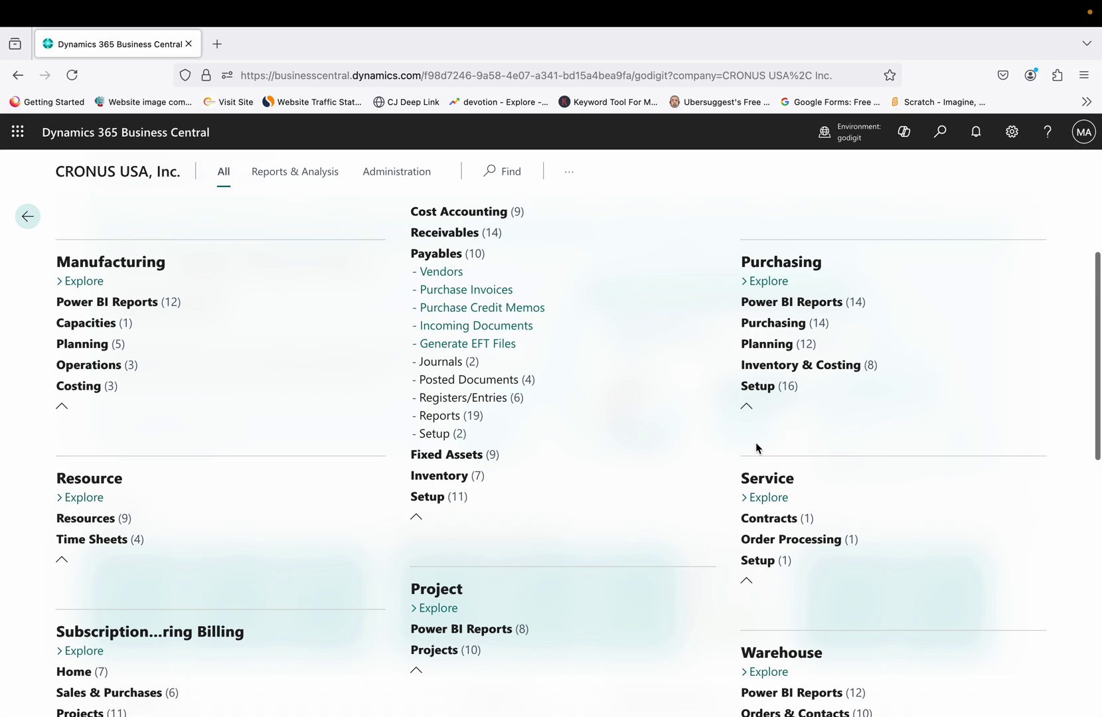
pyautogui.scroll(-3, 736, 521)
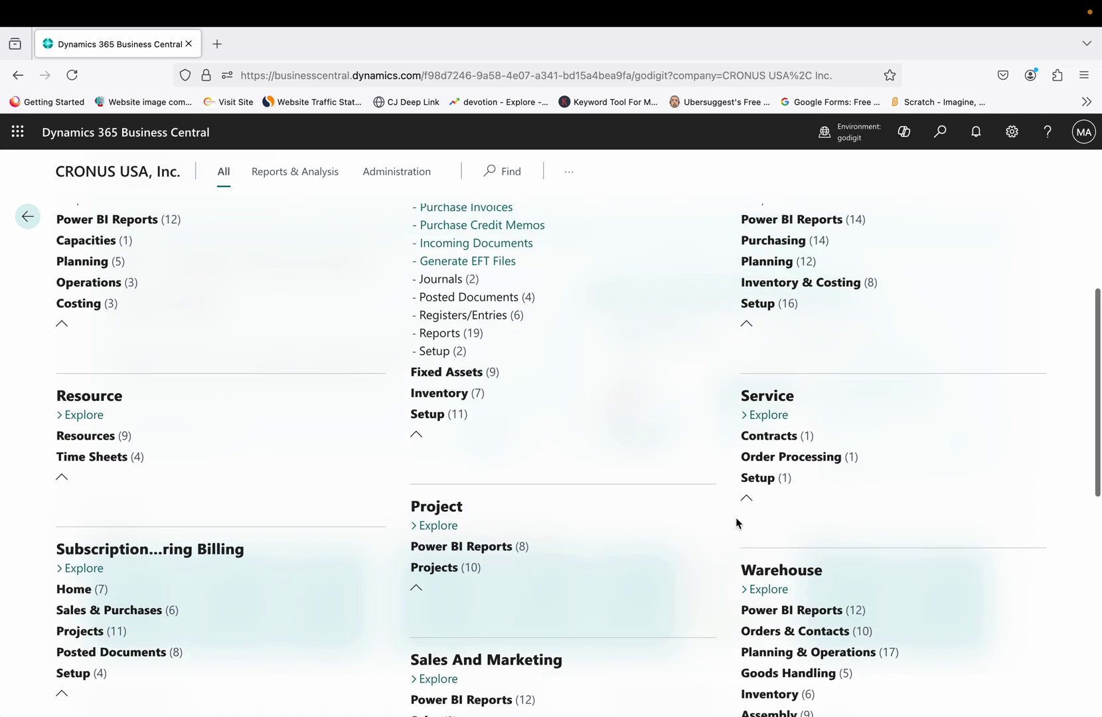
pyautogui.scroll(-2, 735, 522)
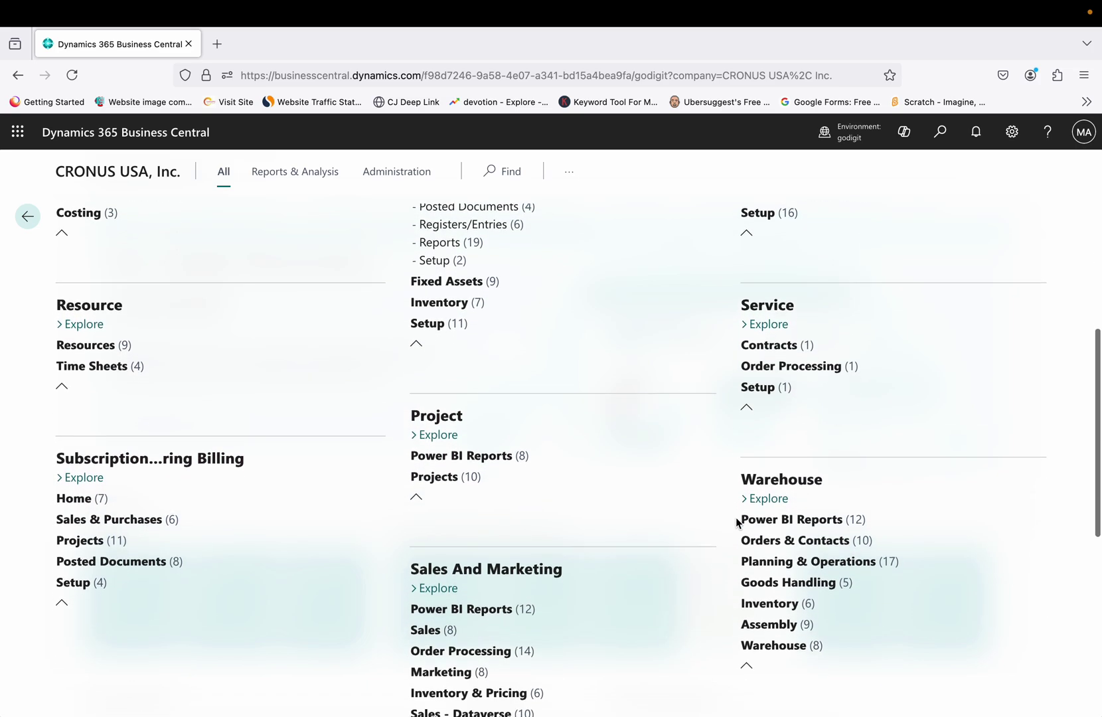
pyautogui.scroll(-4, 737, 521)
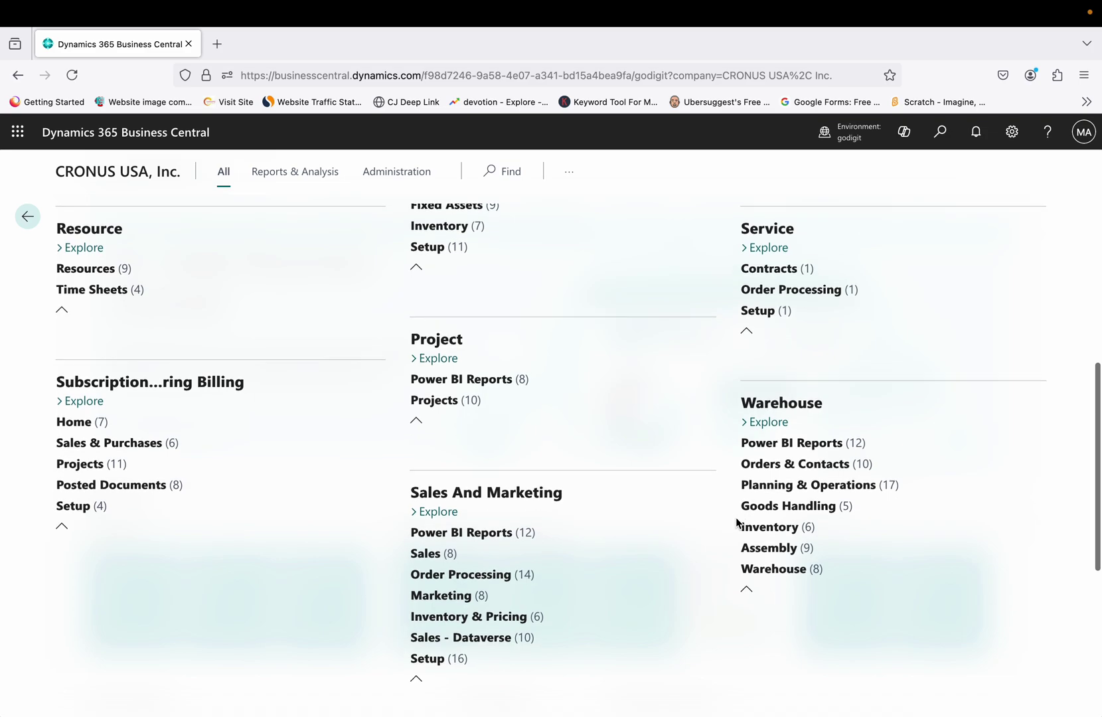
pyautogui.scroll(-5, 736, 522)
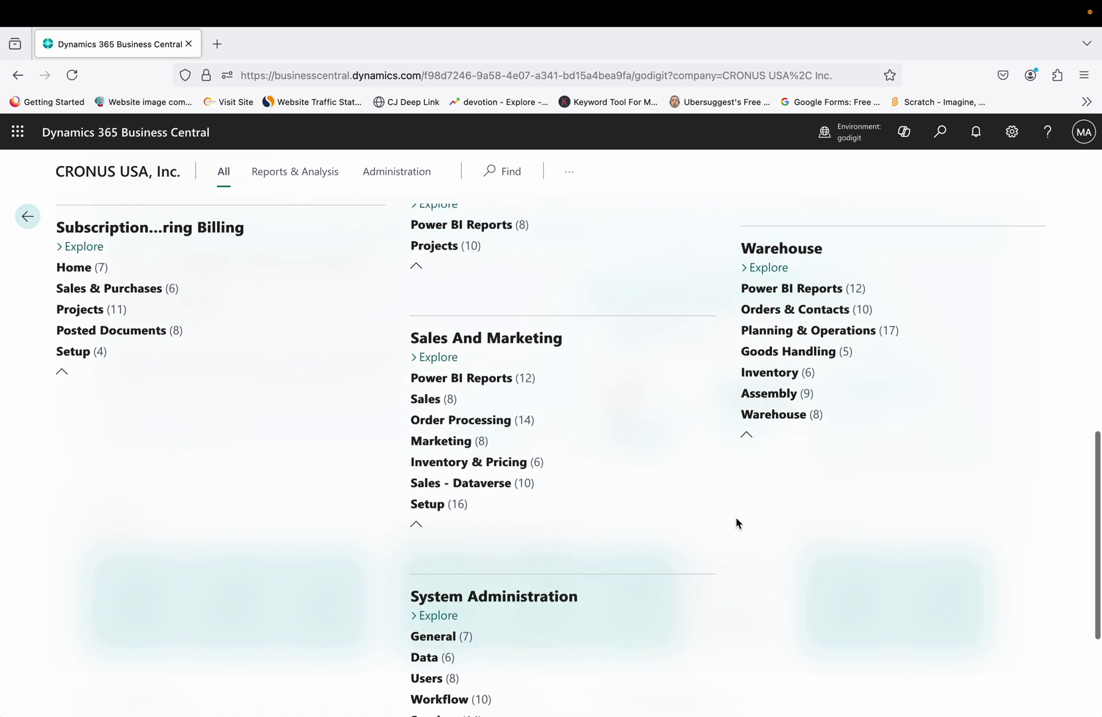
pyautogui.scroll(9, 735, 522)
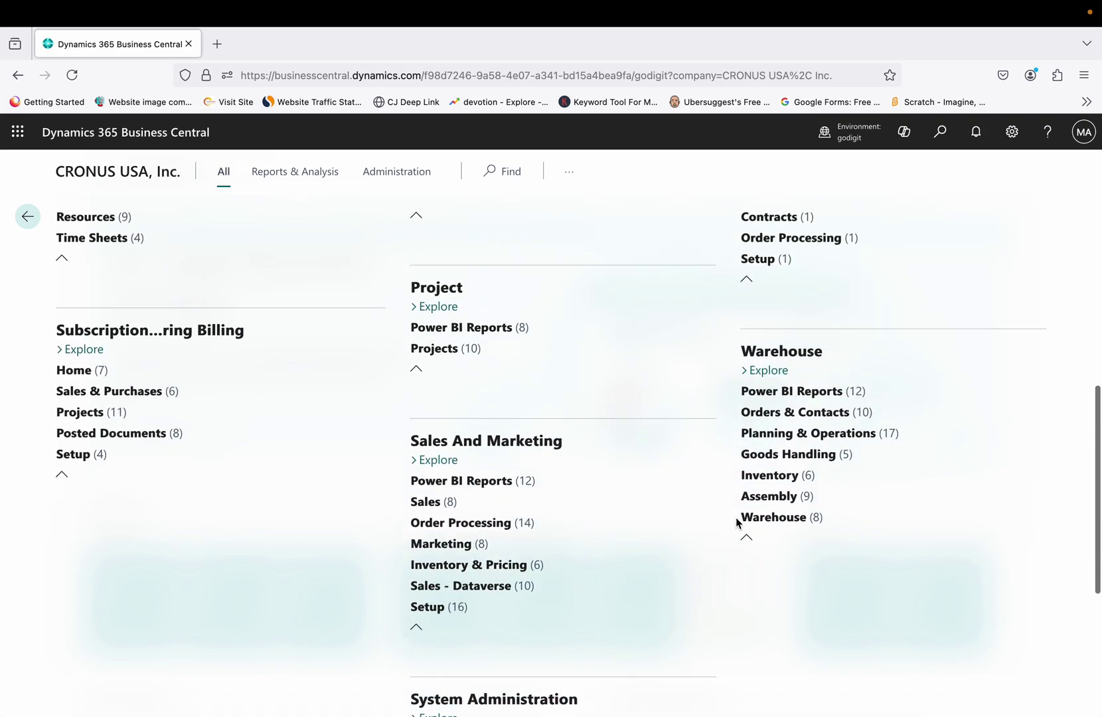
pyautogui.scroll(2, 735, 522)
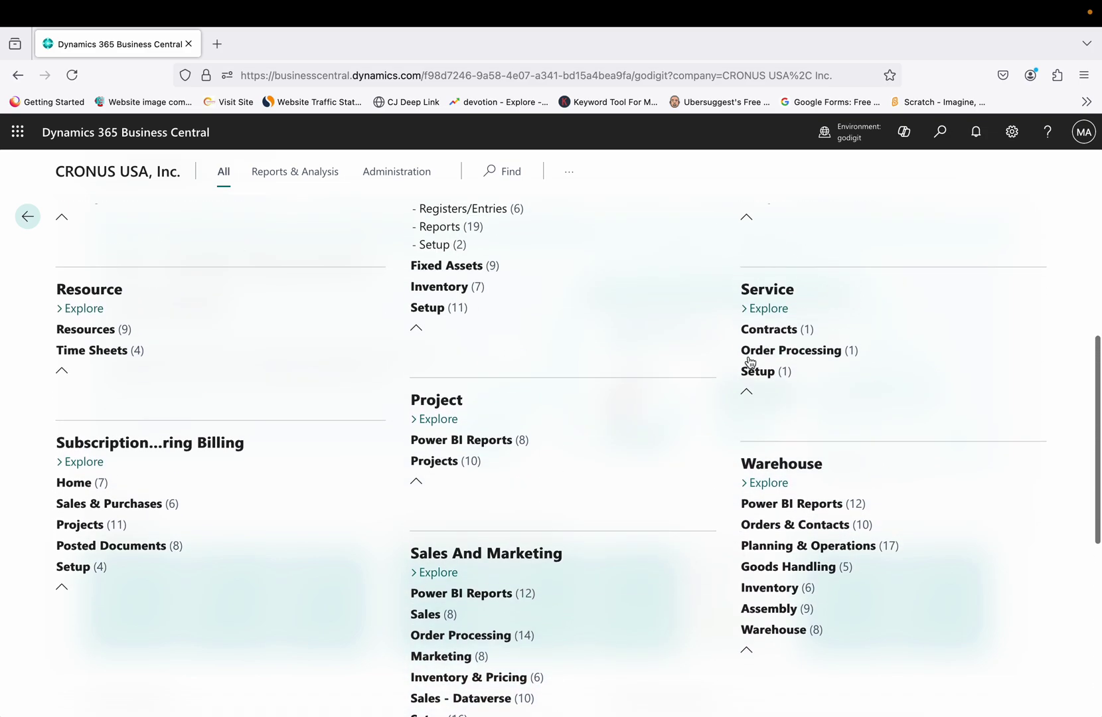
pyautogui.click(770, 309)
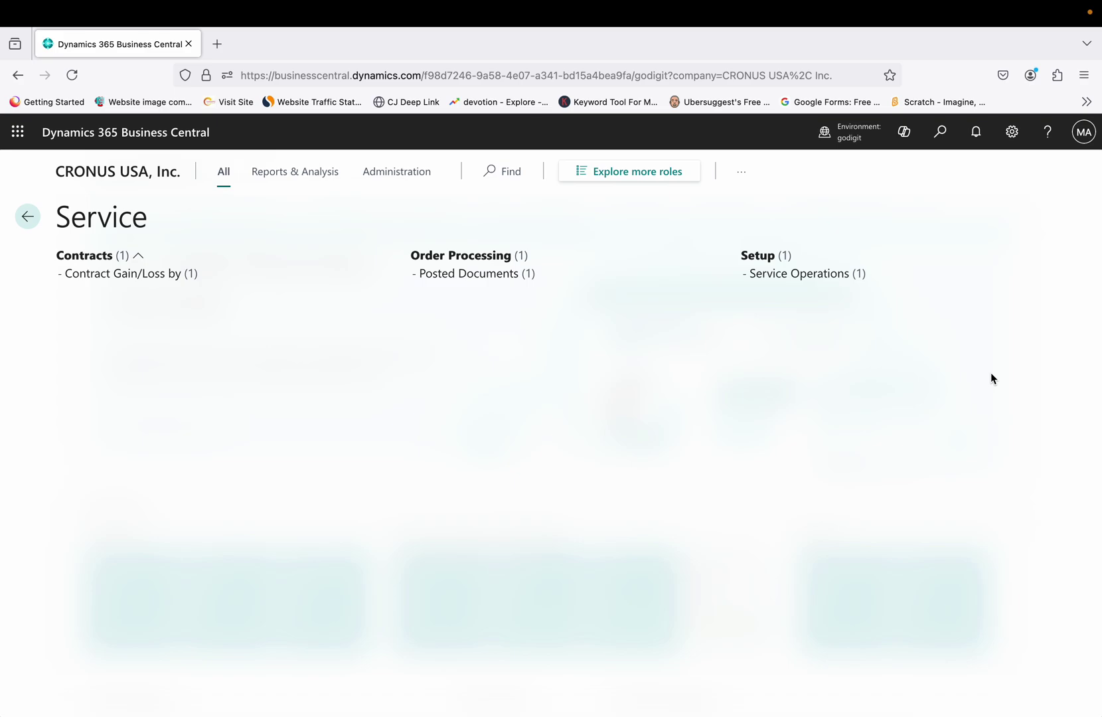
# - Search 'company information', open the Company Information page and scroll to its Experience setting
pyautogui.click(939, 132)
pyautogui.write('co')
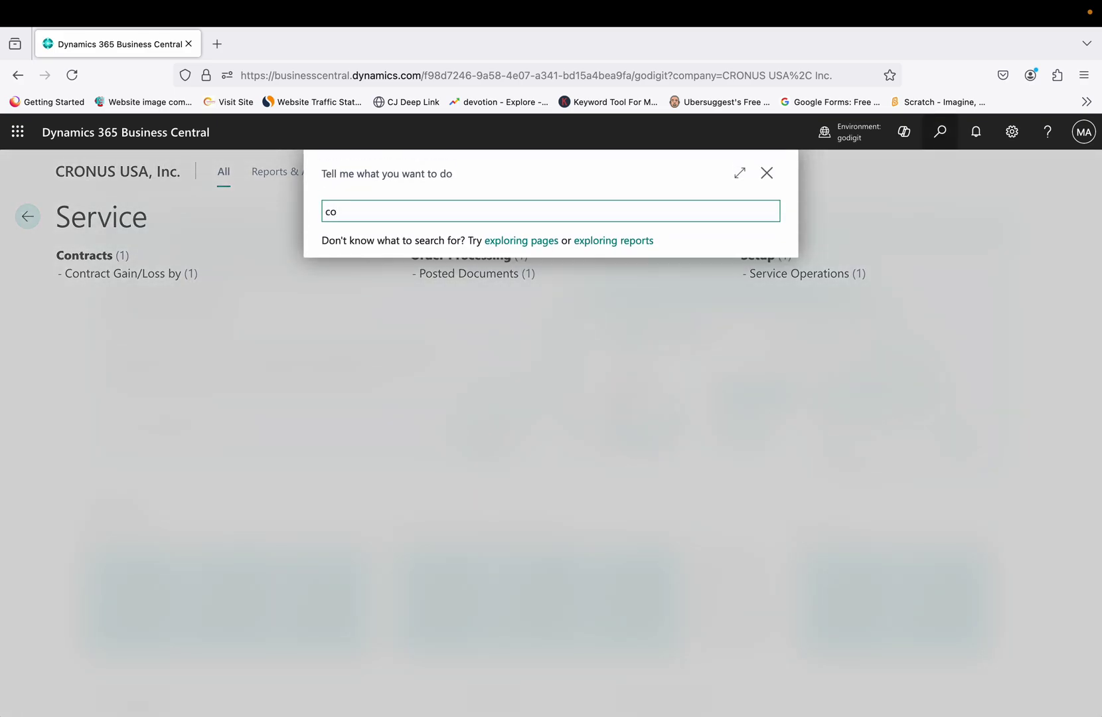
pyautogui.write('mpany infrm')
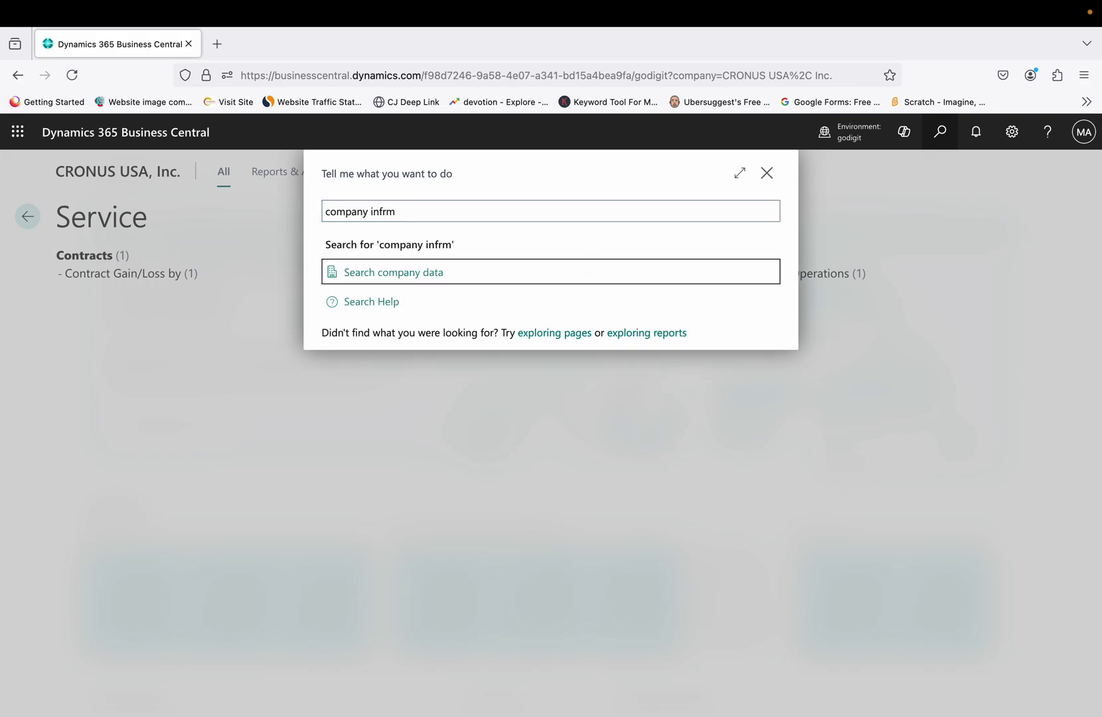
pyautogui.click(381, 213)
pyautogui.click(381, 213)
pyautogui.write('o')
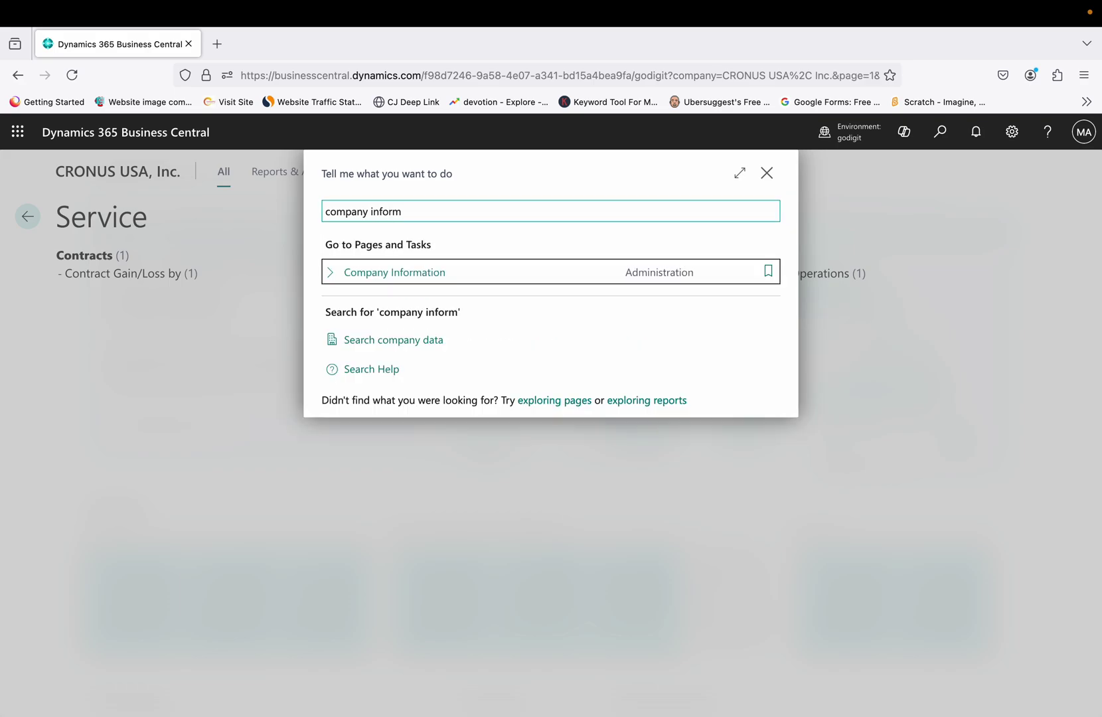
pyautogui.press('Return')
pyautogui.scroll(-2, 562, 455)
pyautogui.scroll(-5, 562, 455)
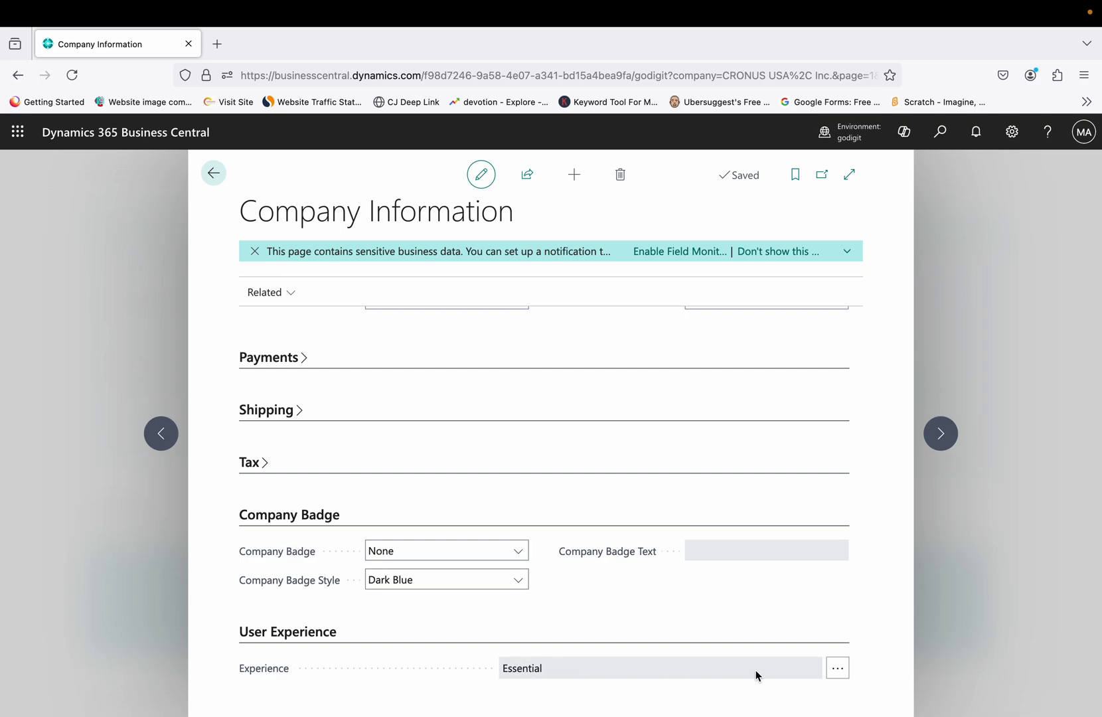
# - Change the Experience tier from Essential to Premium, then go back
pyautogui.click(837, 669)
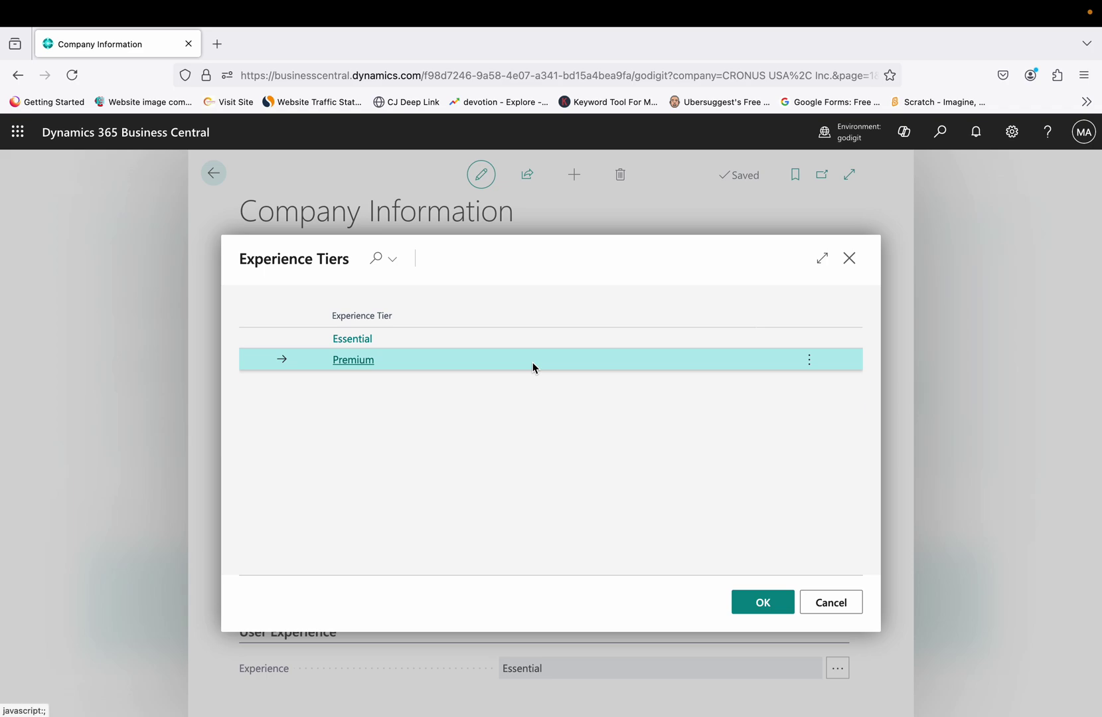
pyautogui.click(778, 606)
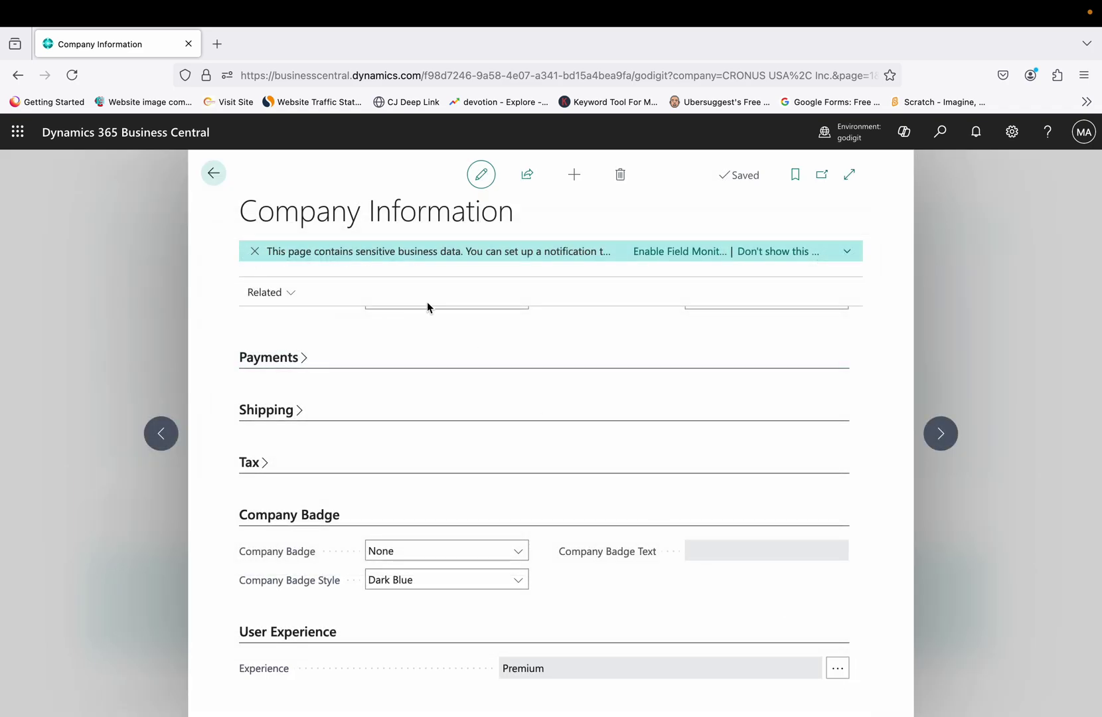
pyautogui.click(214, 173)
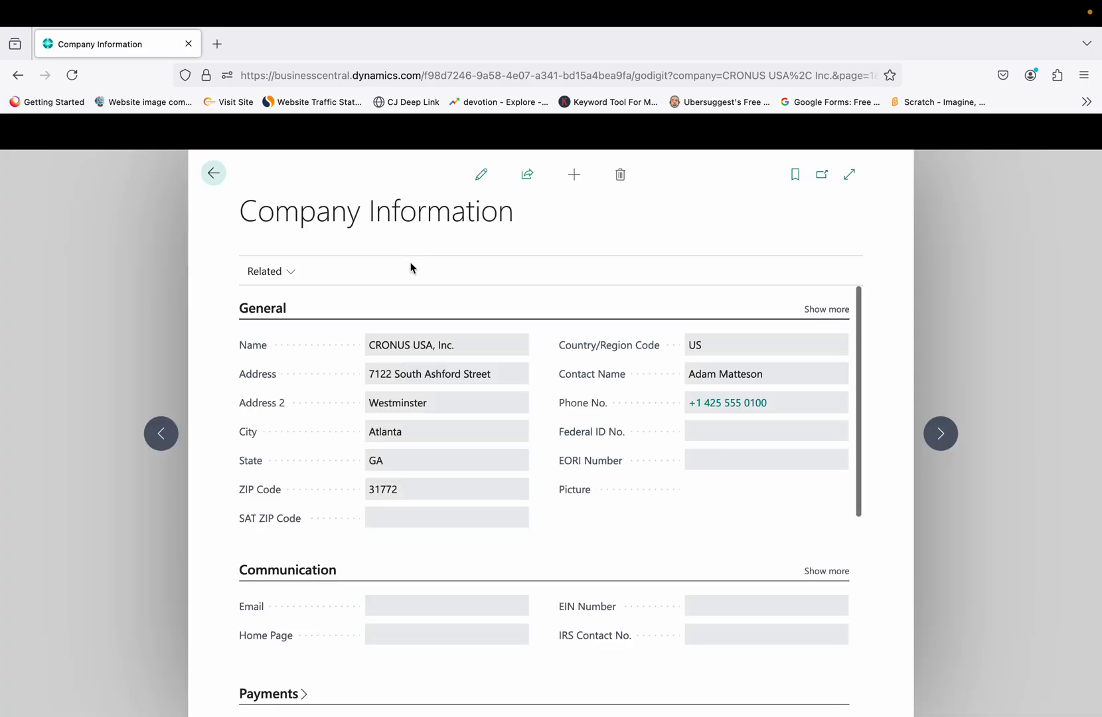
# - Return home and reopen the Service explore page from the all-roles explorer
pyautogui.click(214, 174)
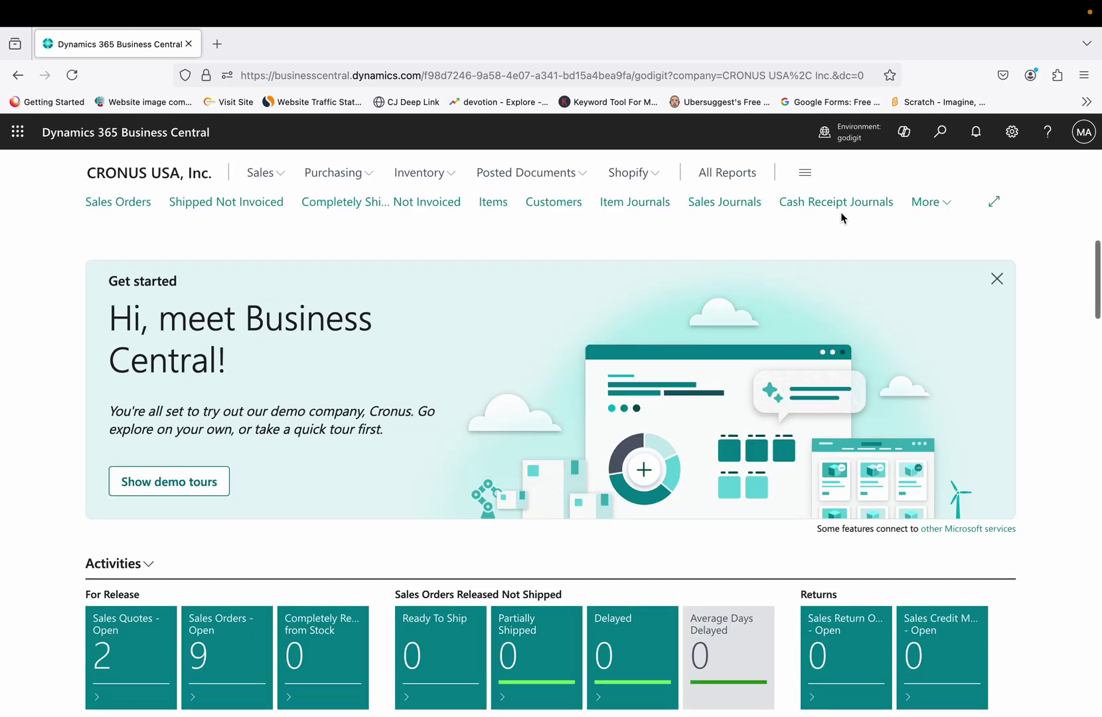
pyautogui.click(810, 178)
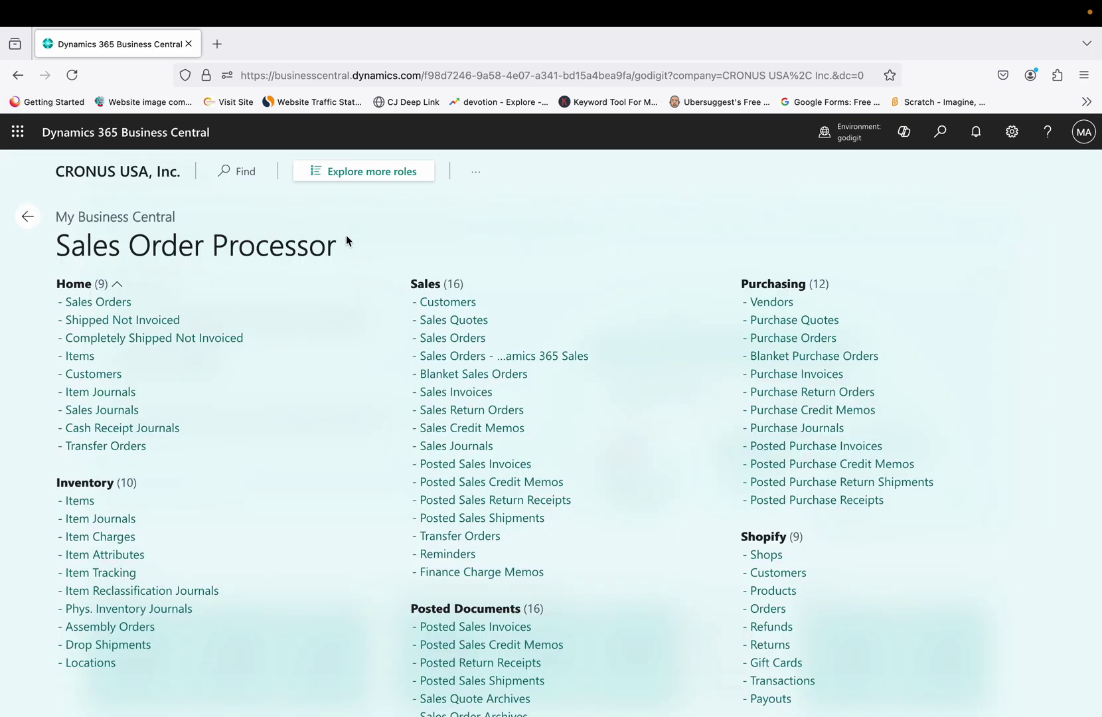
pyautogui.click(376, 177)
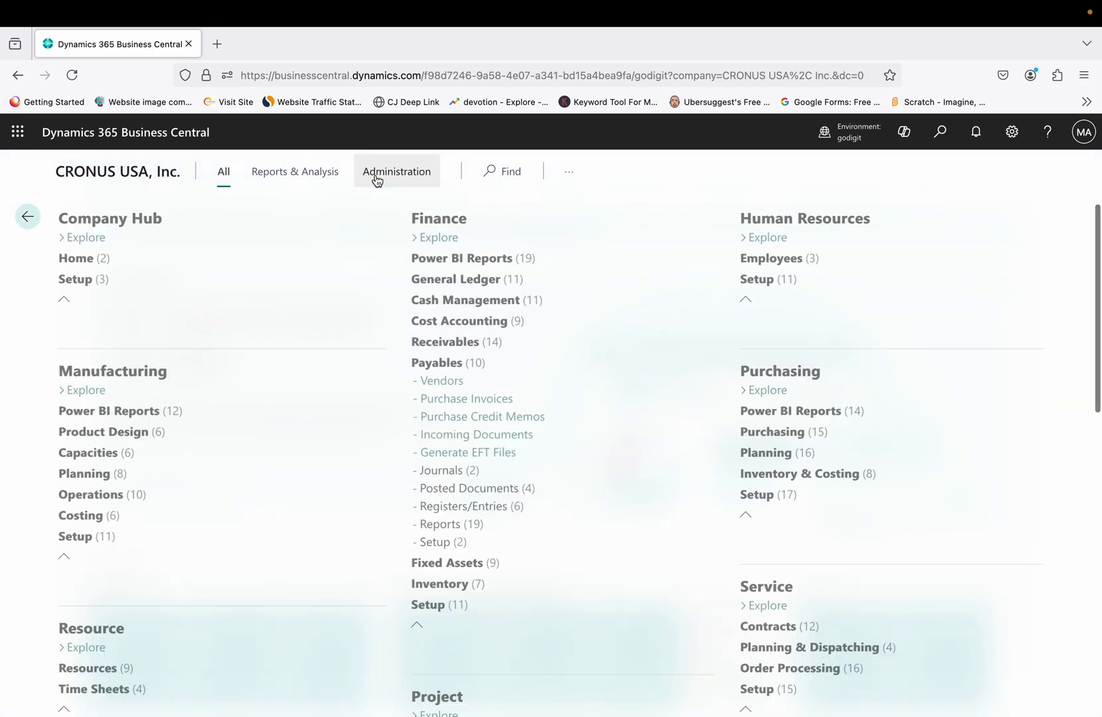
pyautogui.scroll(-3, 478, 567)
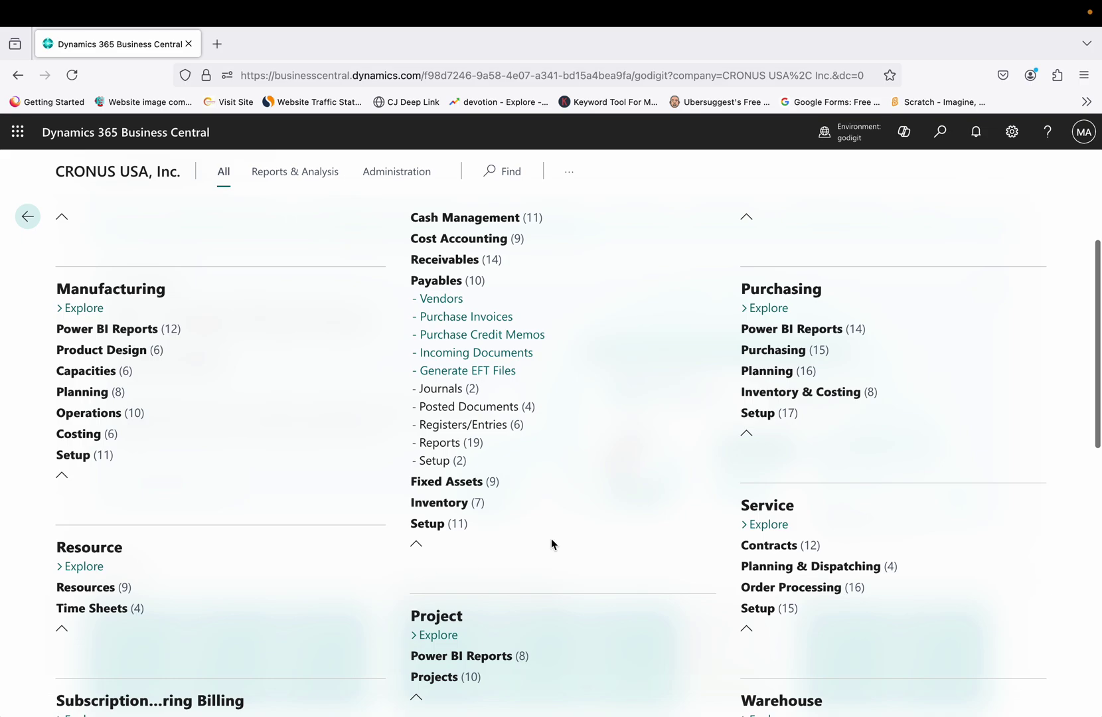
pyautogui.click(780, 531)
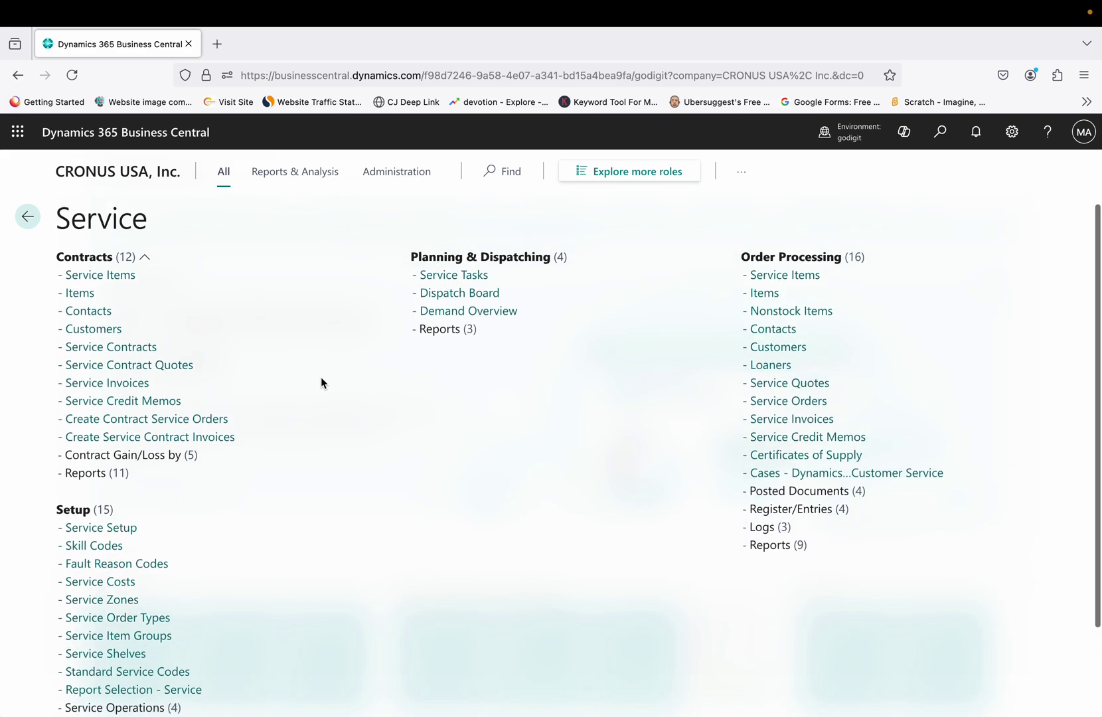
# - Collapse and re-expand the Contracts and Setup groups, then scroll through the Service page lists
pyautogui.click(146, 259)
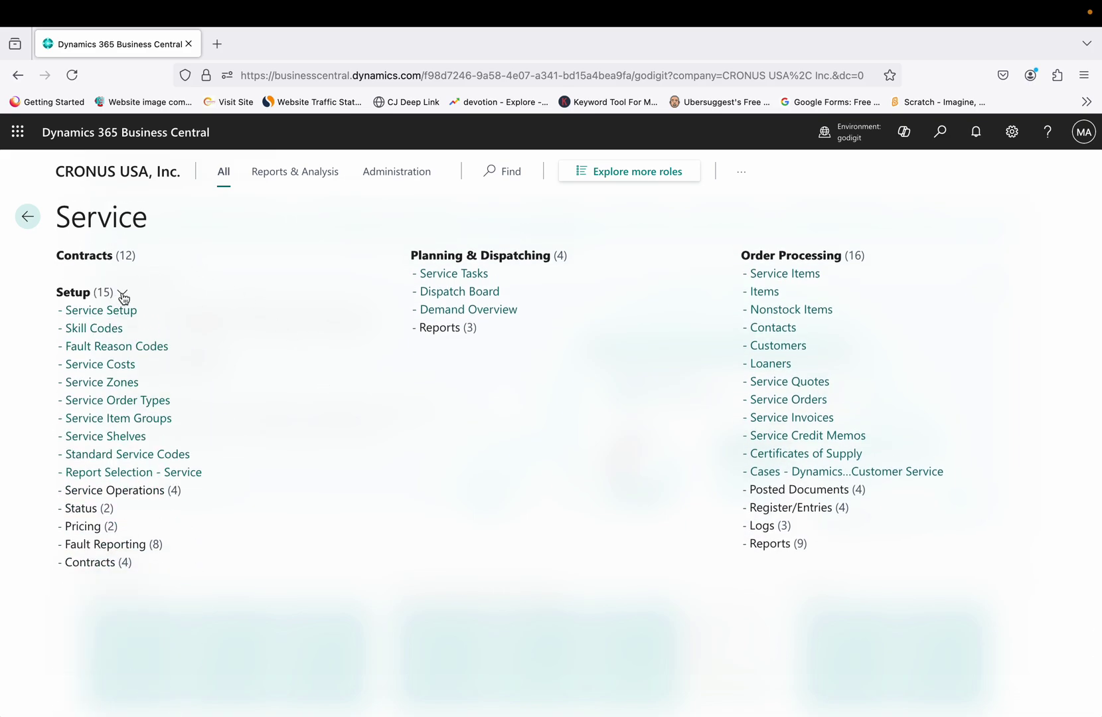
pyautogui.click(122, 295)
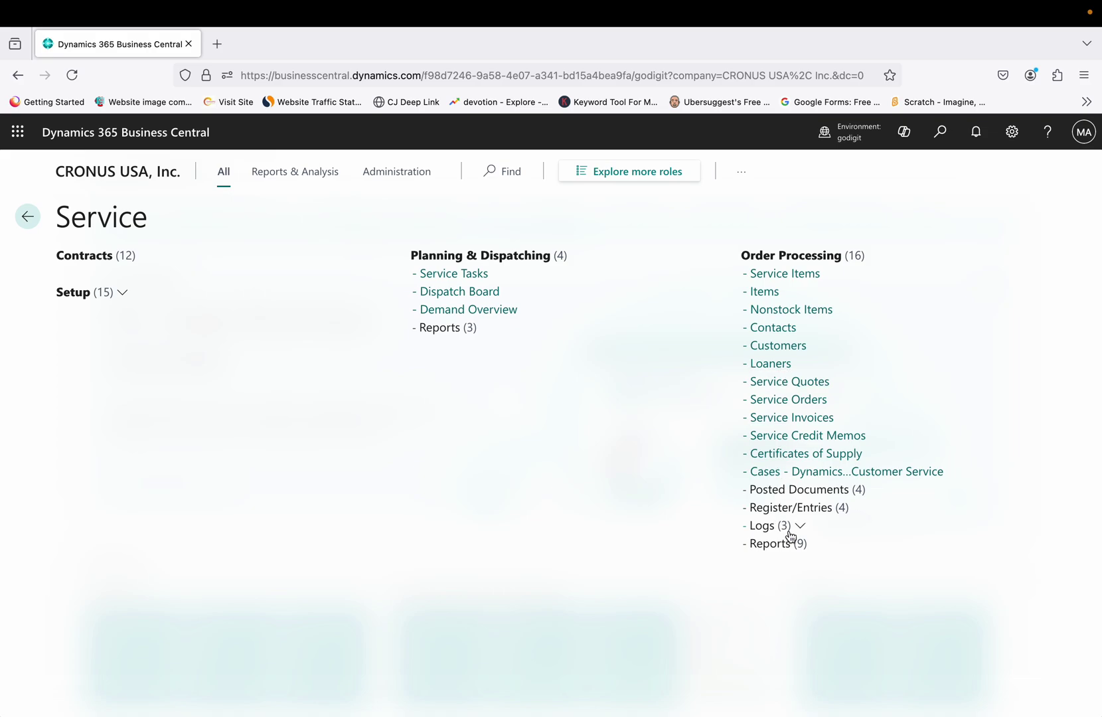
pyautogui.click(125, 293)
pyautogui.click(144, 257)
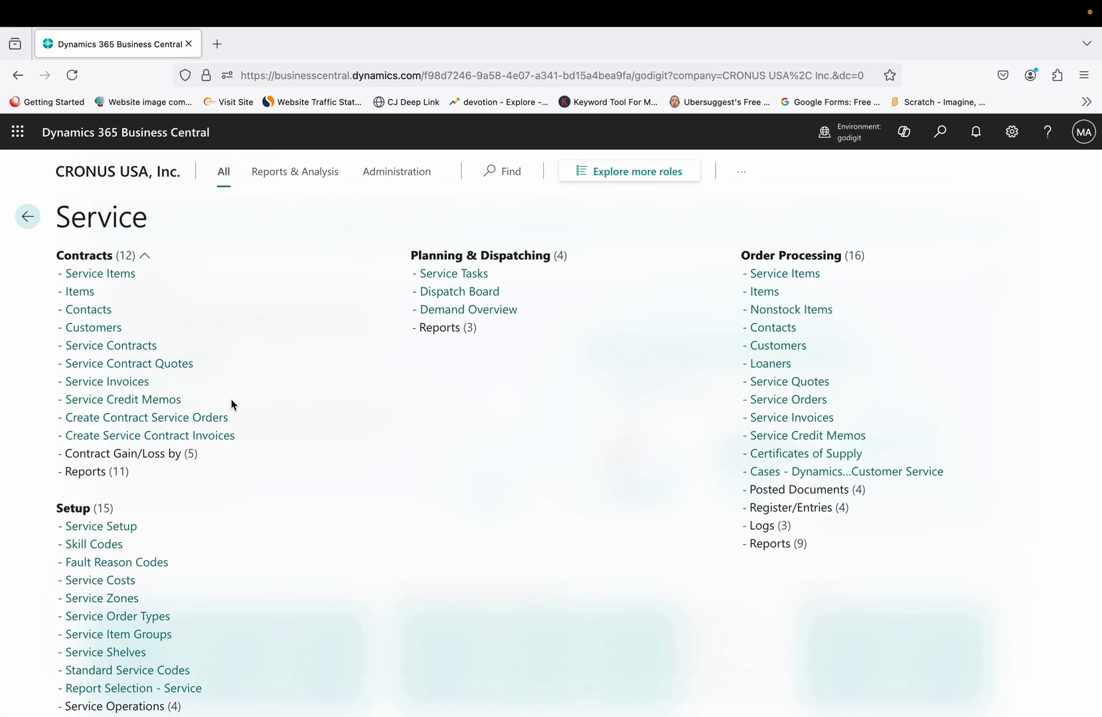
pyautogui.scroll(-2, 249, 430)
pyautogui.scroll(-2, 249, 430)
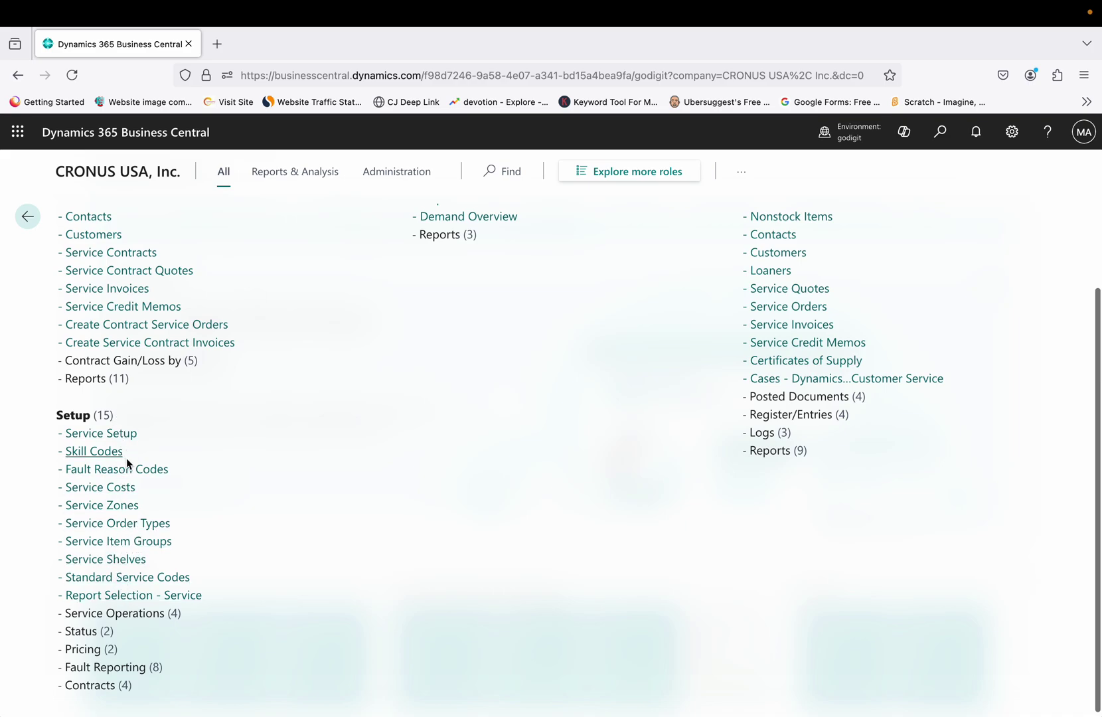
pyautogui.scroll(2, 330, 525)
pyautogui.scroll(1, 330, 526)
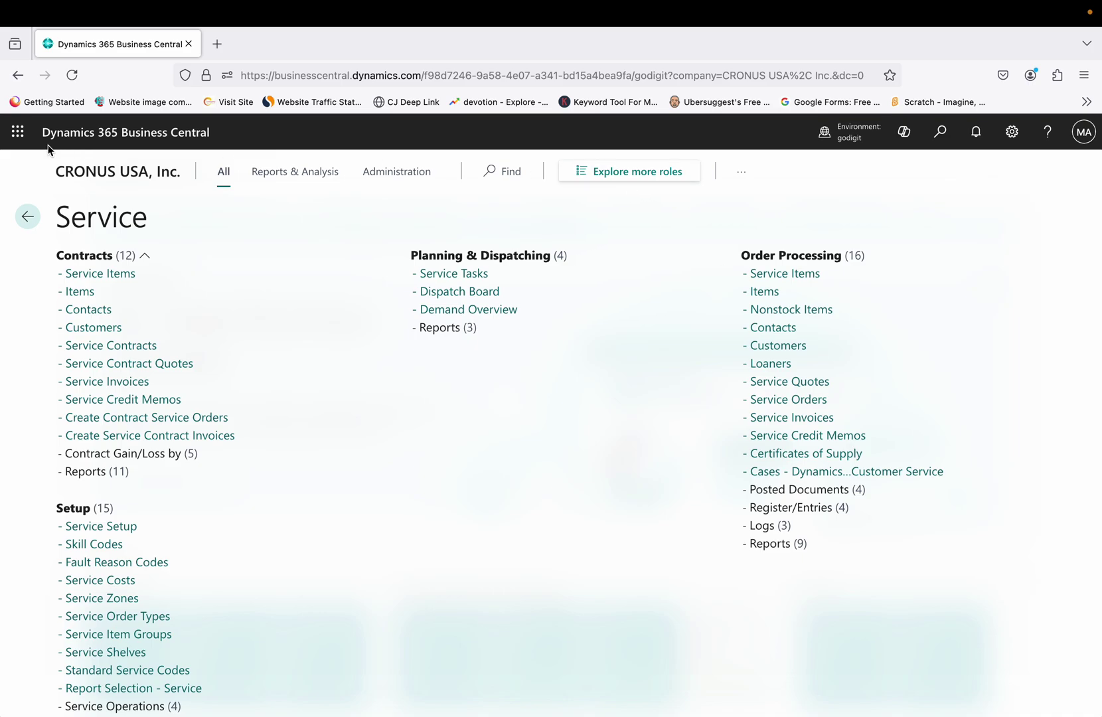
# - Go back through the Service and all-roles overviews to the home page
pyautogui.click(28, 216)
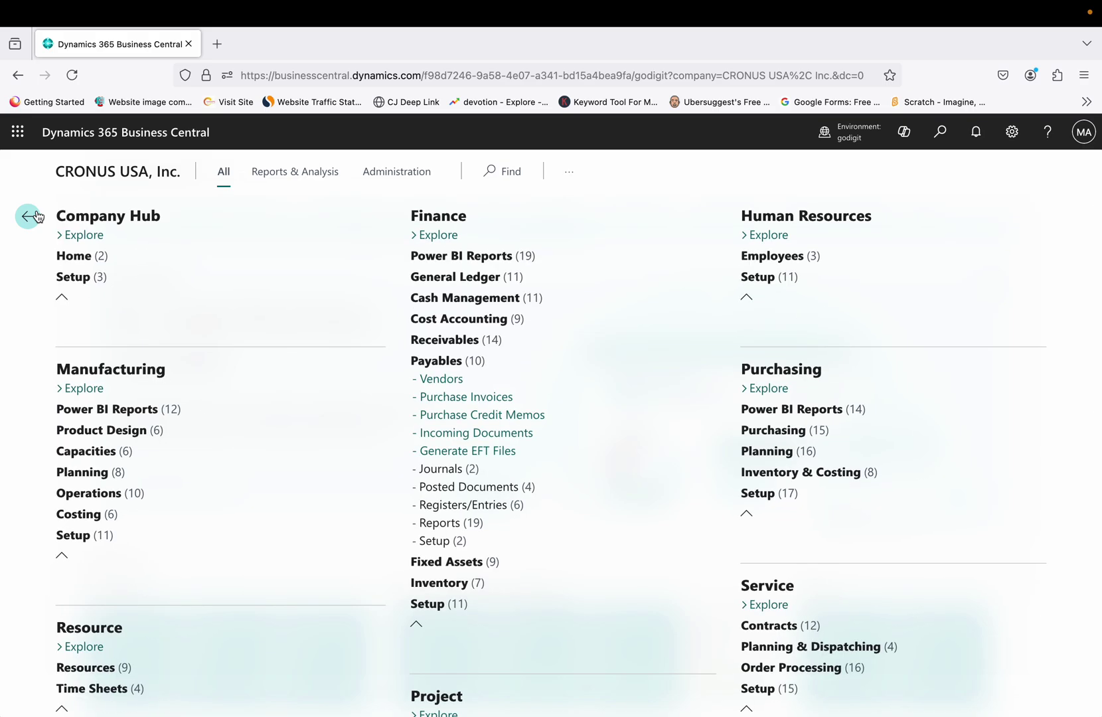
pyautogui.click(37, 216)
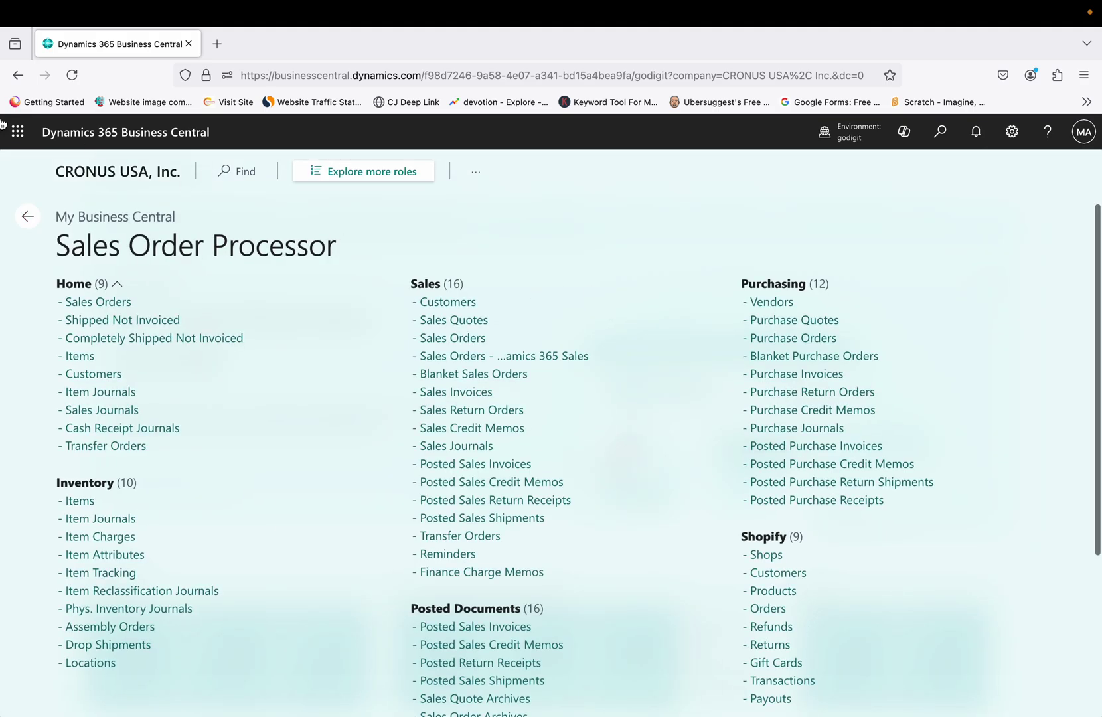
pyautogui.click(28, 216)
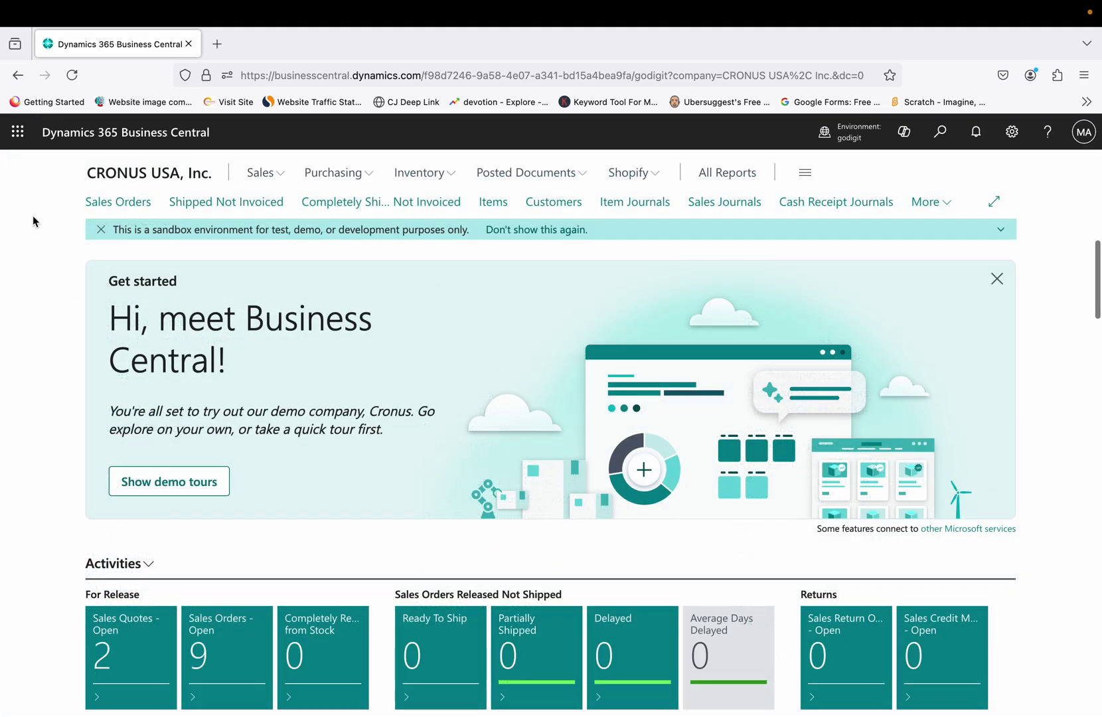
# - Open and close the Settings pane, scroll the home page, and reopen Settings
pyautogui.click(1017, 139)
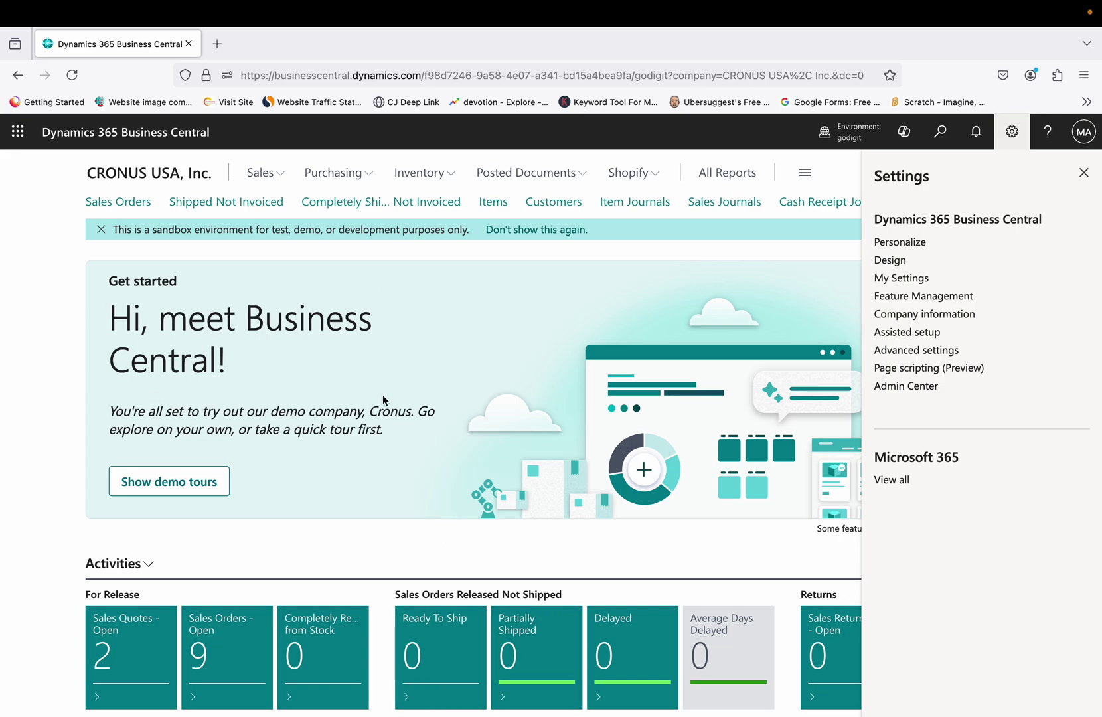
pyautogui.click(44, 235)
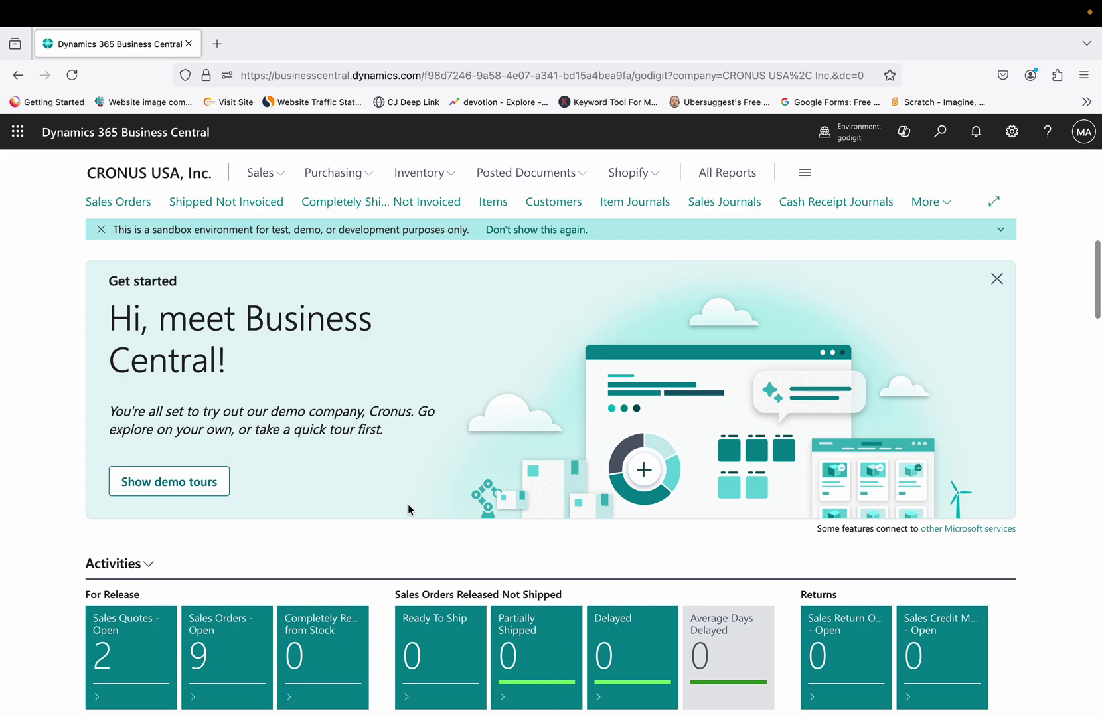
pyautogui.scroll(-10, 408, 508)
pyautogui.scroll(-2, 407, 508)
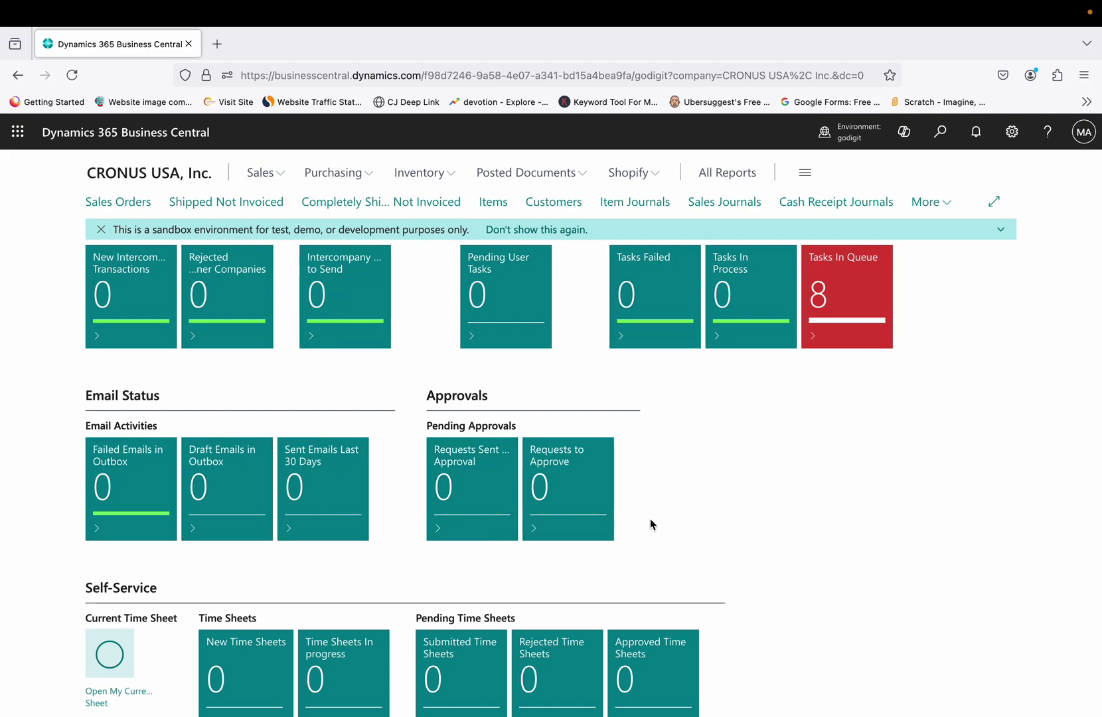
pyautogui.scroll(10, 654, 527)
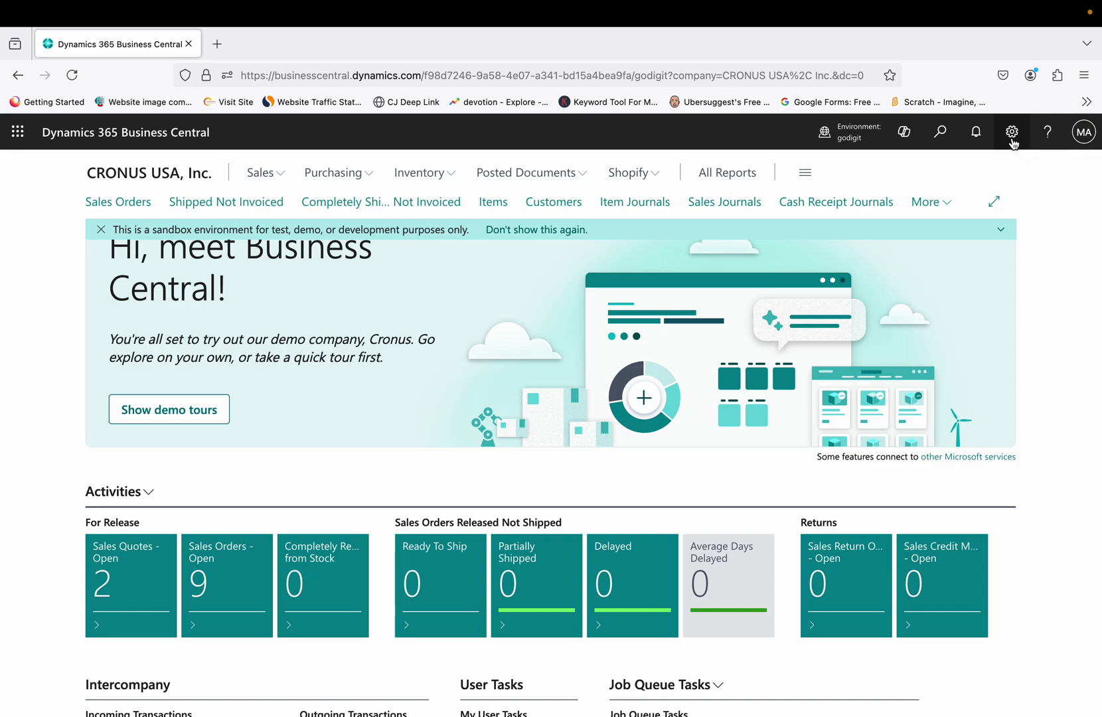
pyautogui.click(1012, 141)
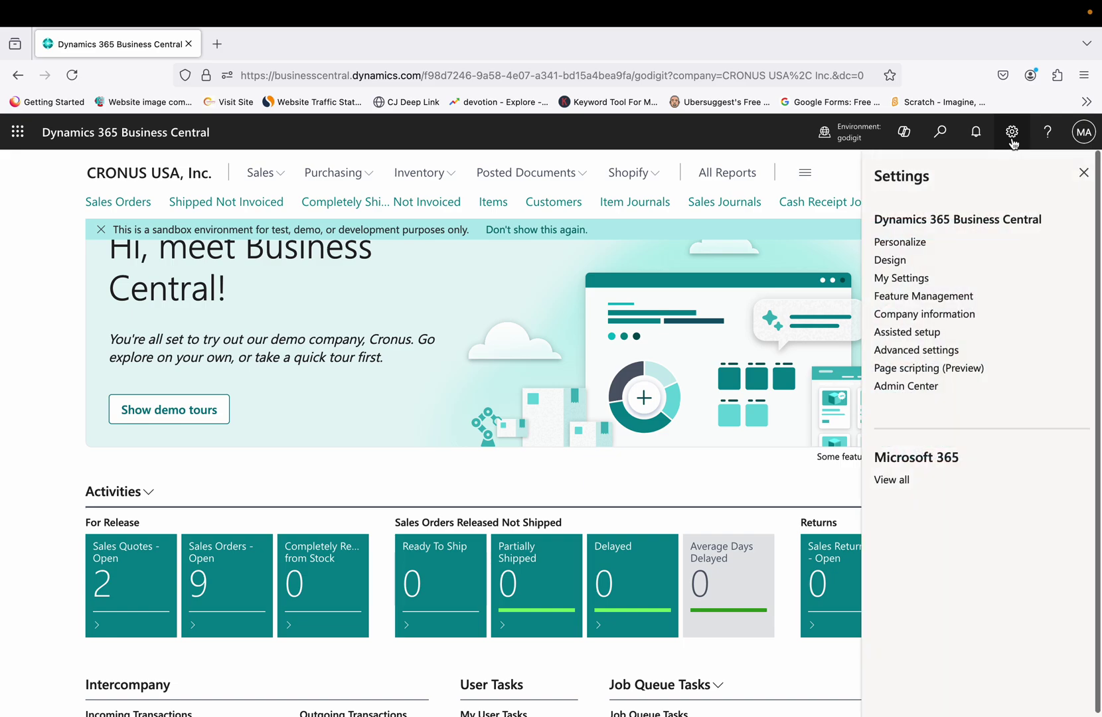
# - Set the Role to Service Manager in My Settings and save
pyautogui.click(898, 279)
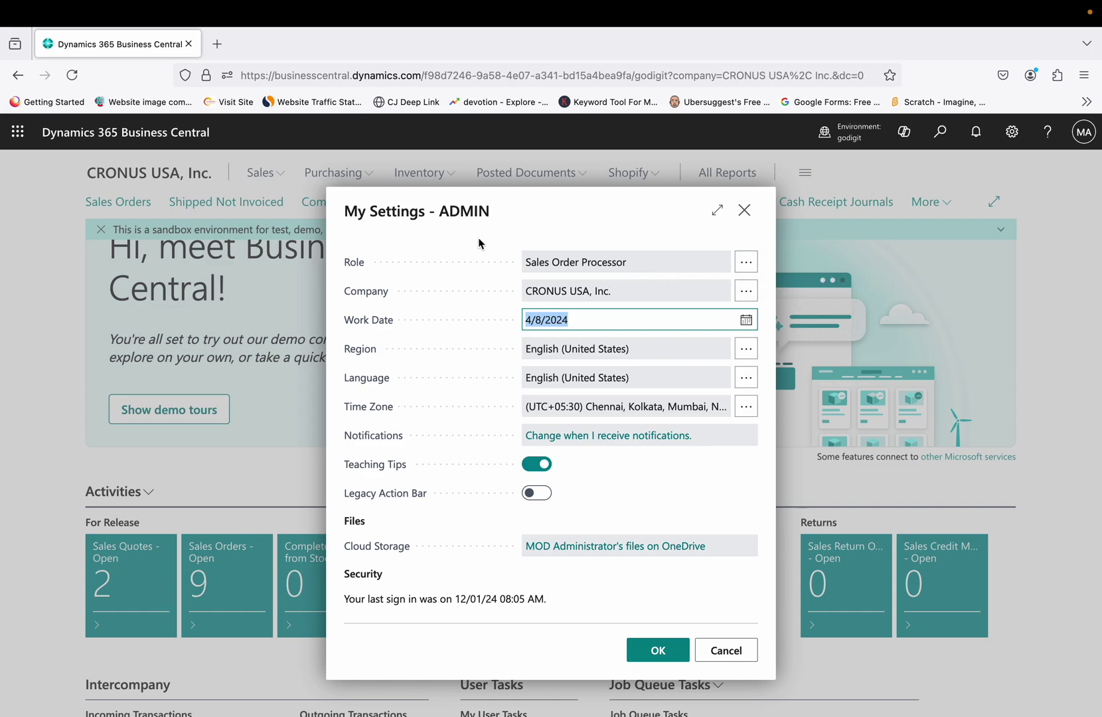
pyautogui.click(746, 262)
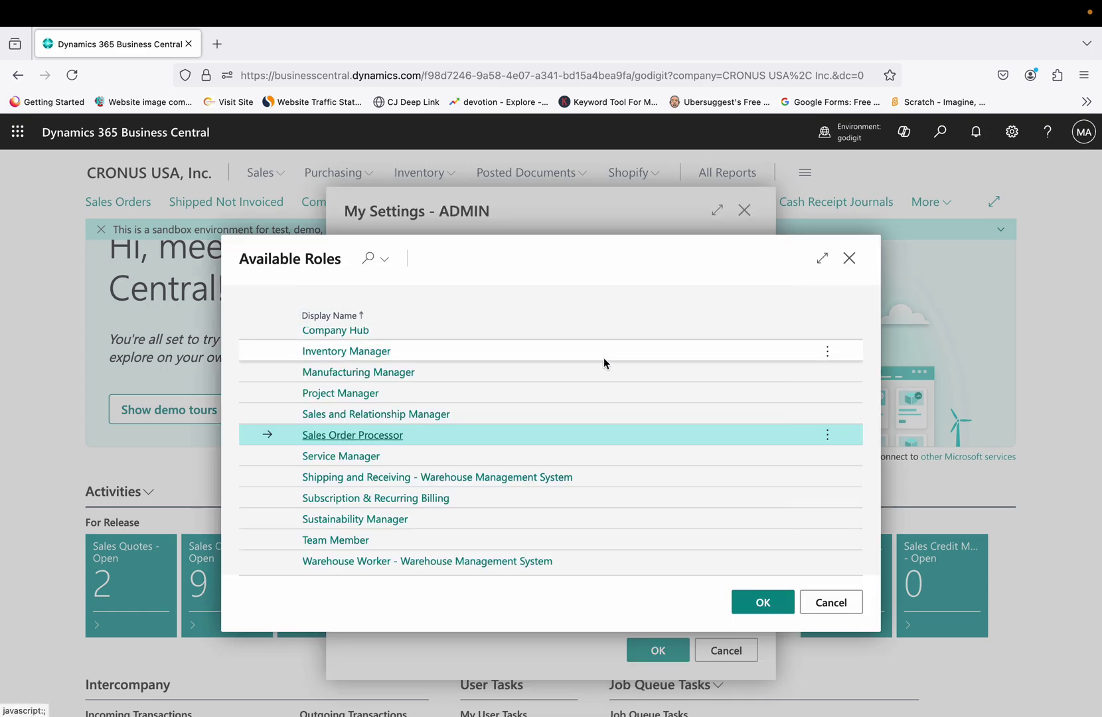
pyautogui.click(437, 458)
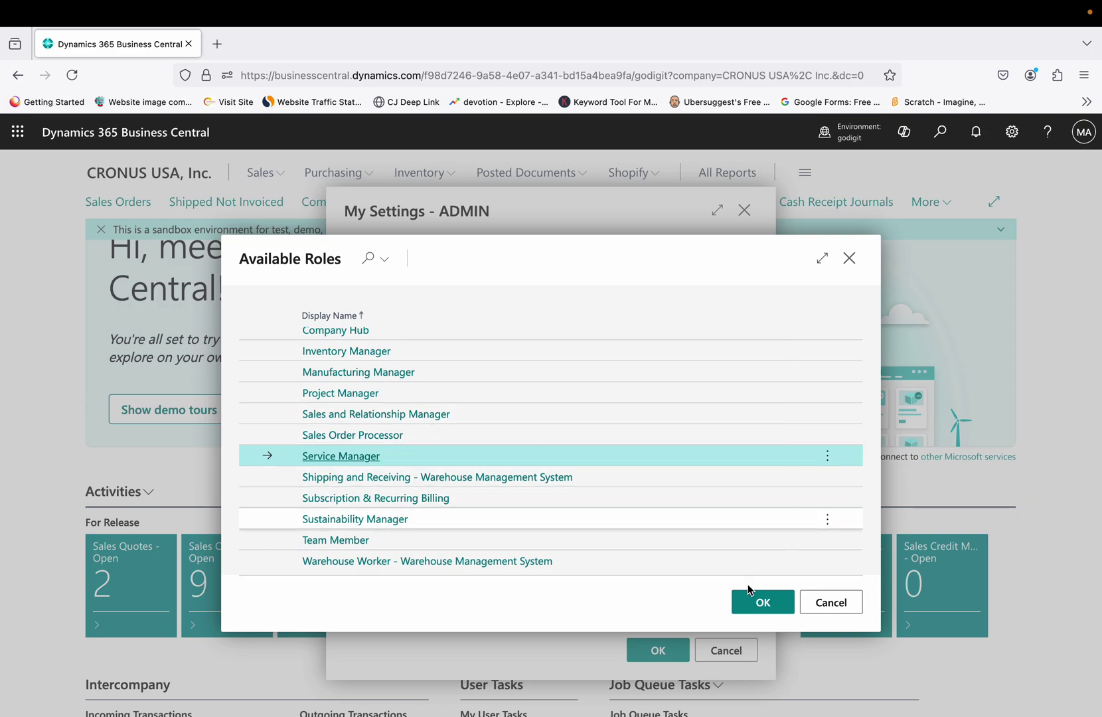
pyautogui.click(770, 607)
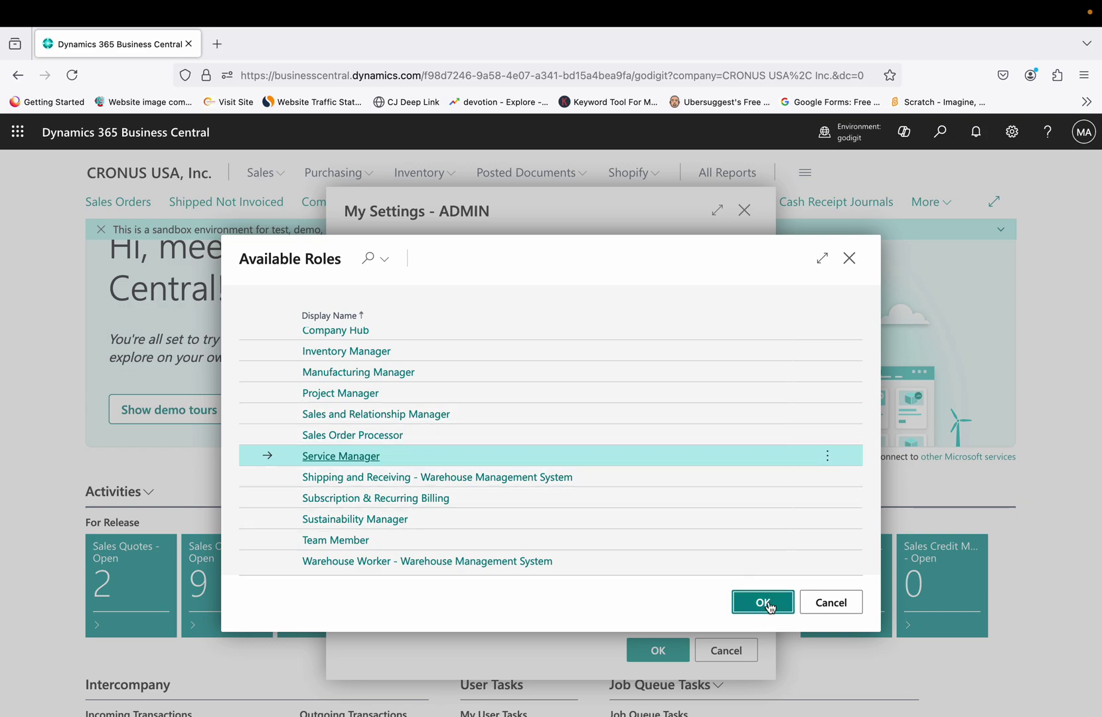
pyautogui.click(654, 652)
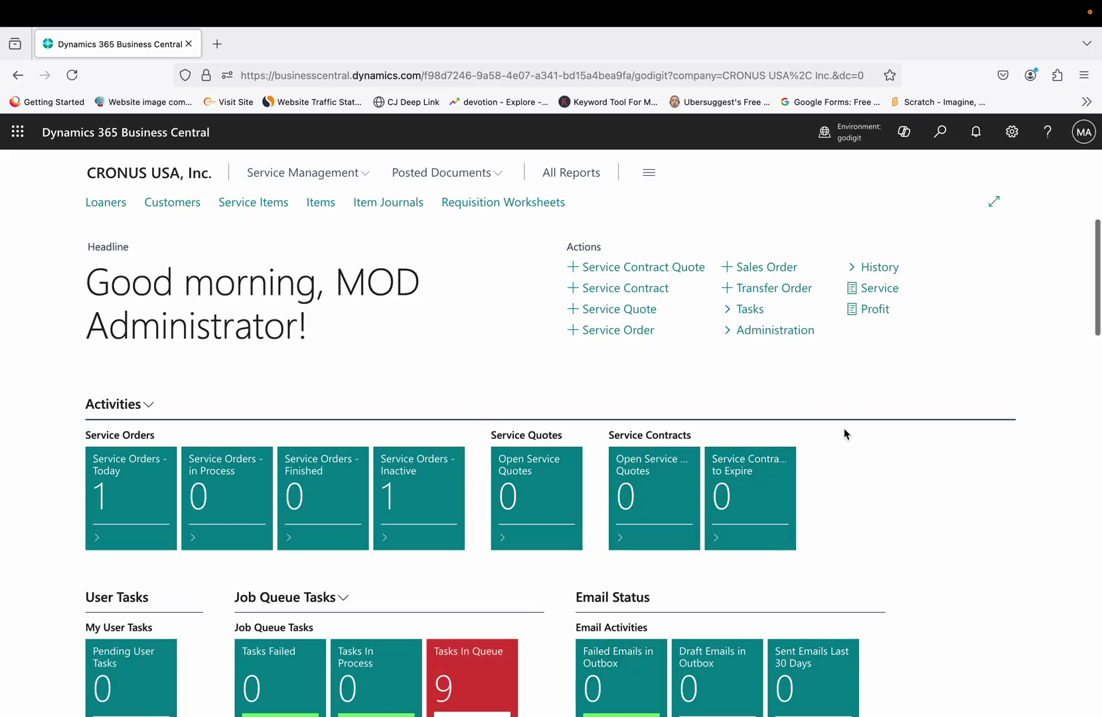
pyautogui.scroll(-1, 844, 433)
pyautogui.scroll(1, 844, 433)
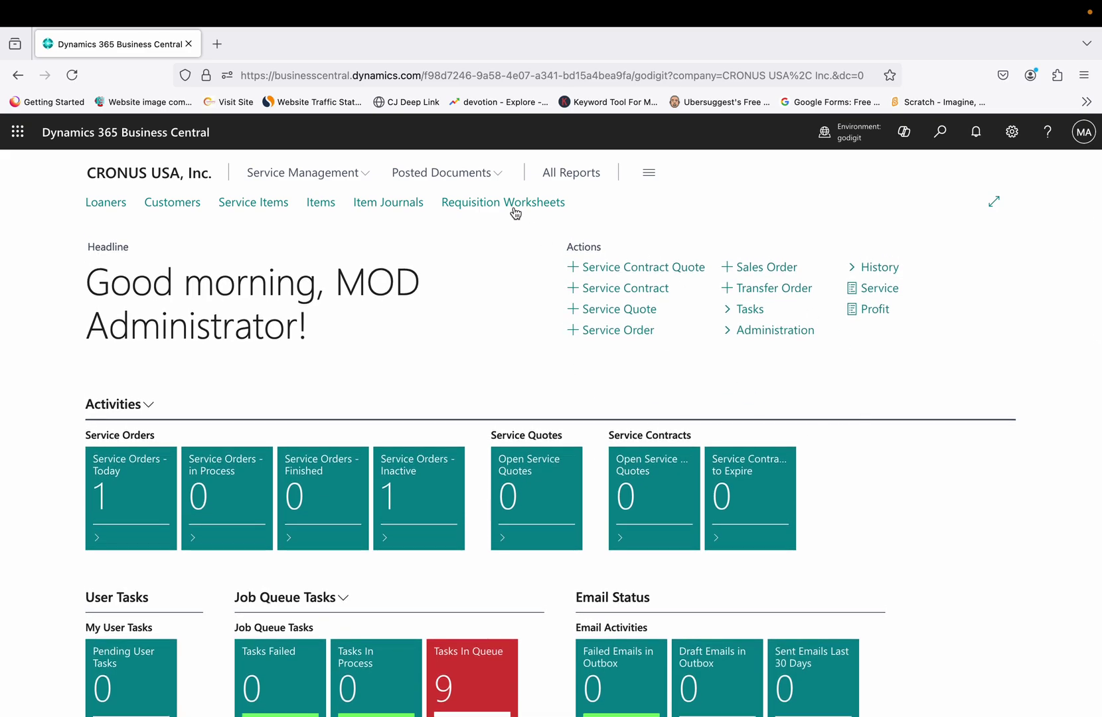
pyautogui.click(364, 174)
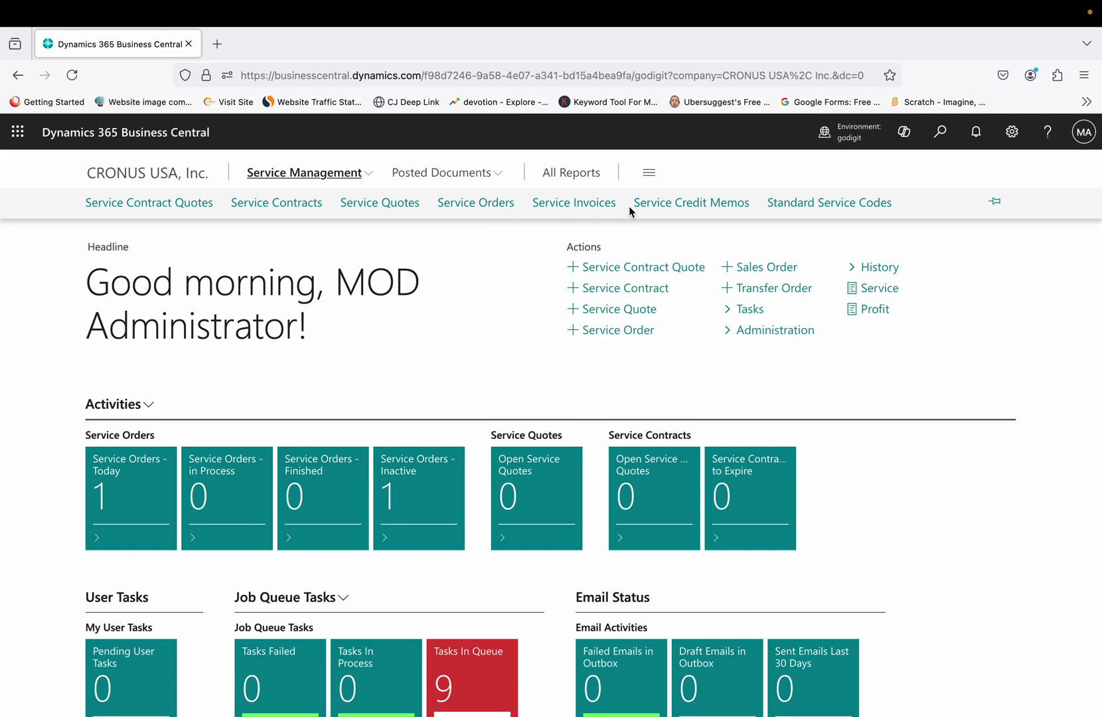
pyautogui.click(363, 182)
pyautogui.click(501, 183)
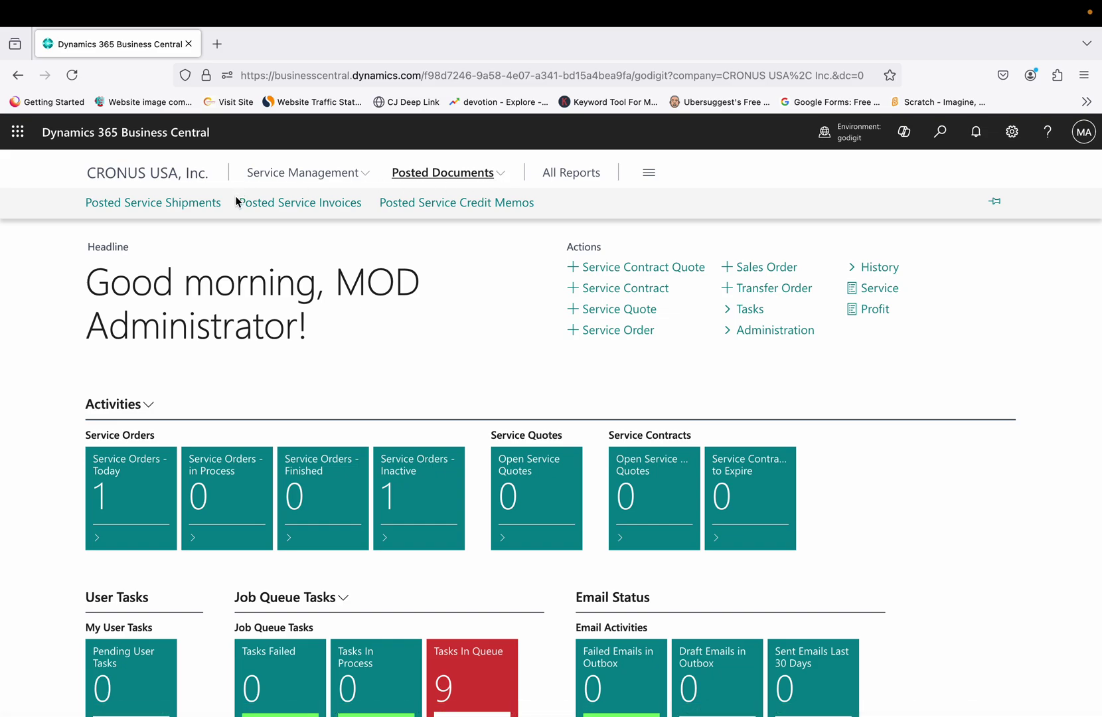
pyautogui.click(502, 174)
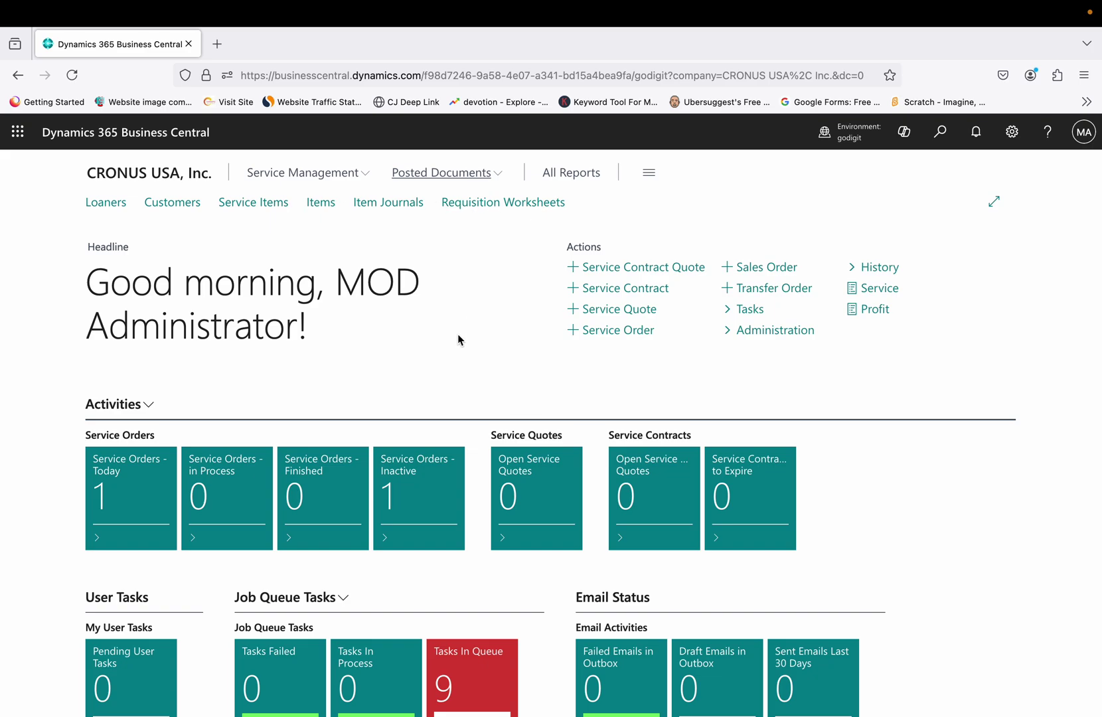
pyautogui.scroll(-1, 458, 340)
pyautogui.scroll(-1, 458, 339)
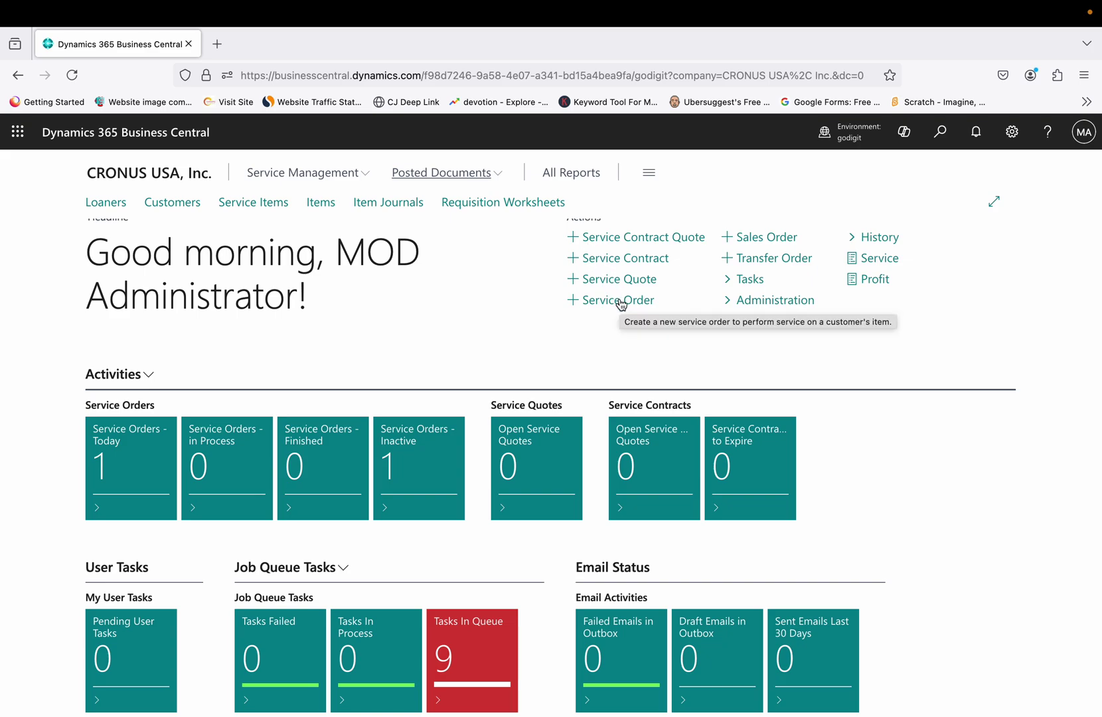
pyautogui.scroll(-1, 624, 299)
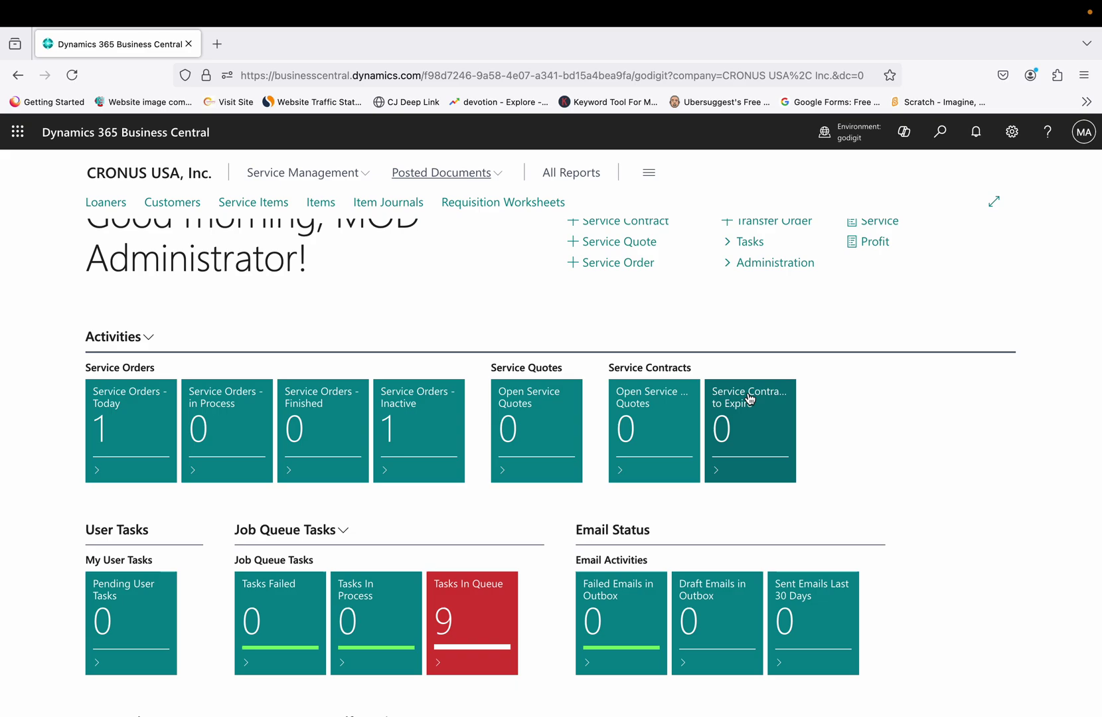
pyautogui.moveTo(738, 420)
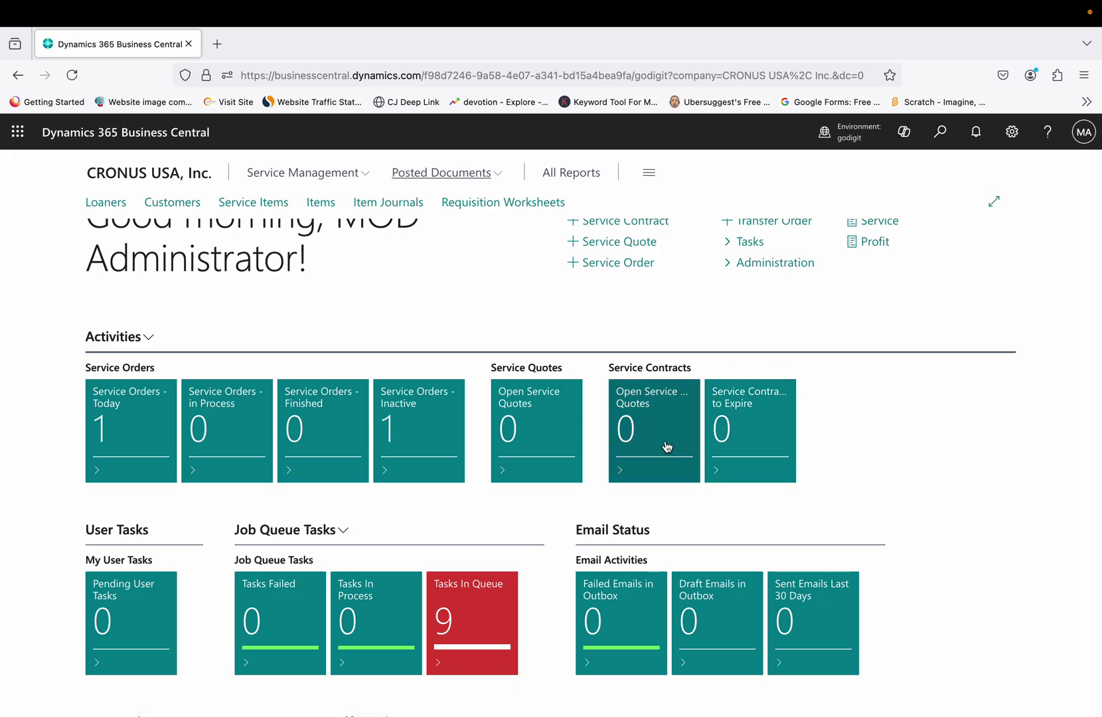
pyautogui.click(130, 427)
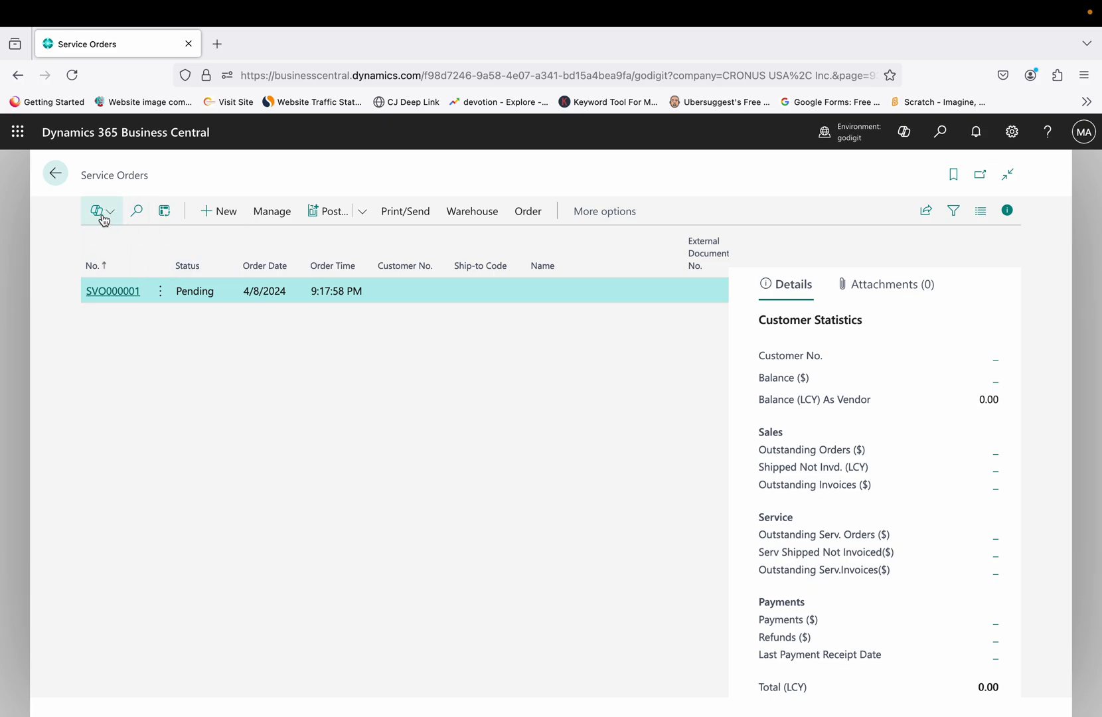
pyautogui.click(67, 184)
pyautogui.scroll(-3, 436, 481)
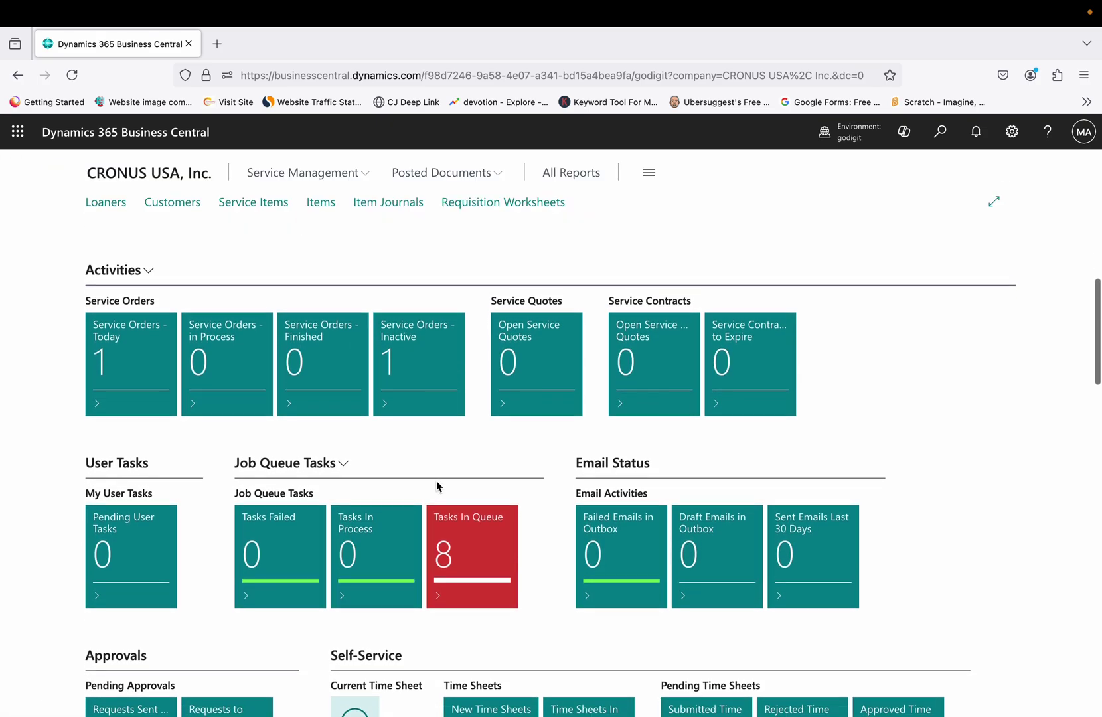
pyautogui.scroll(-2, 436, 481)
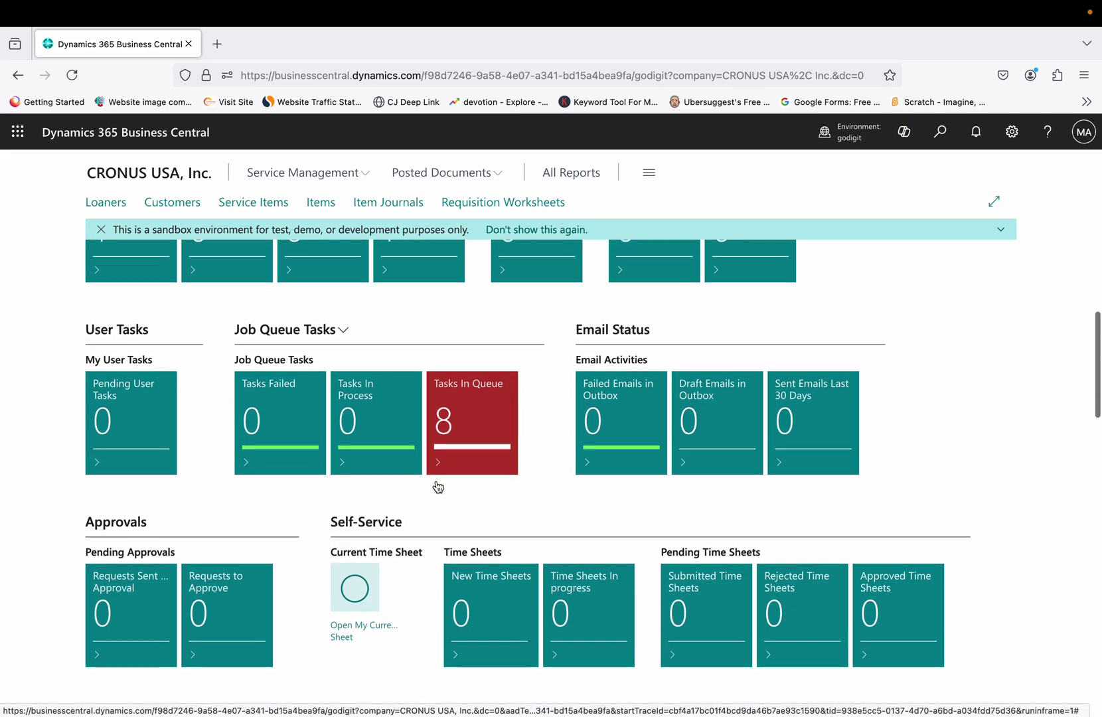
pyautogui.scroll(4, 438, 486)
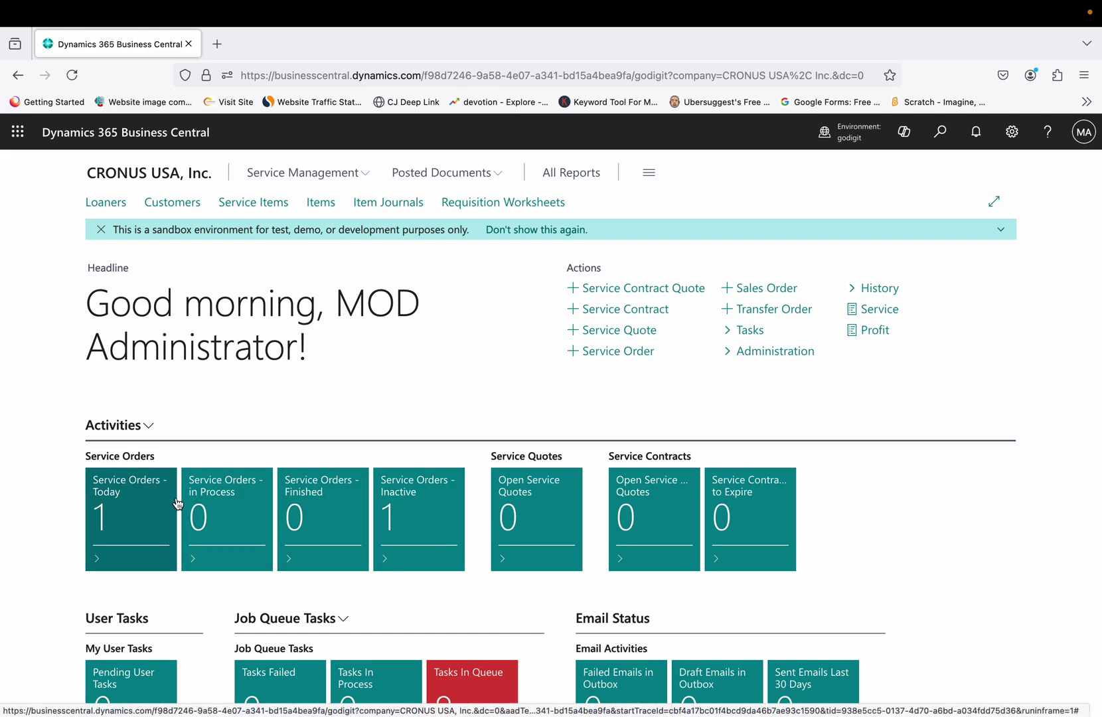
pyautogui.moveTo(178, 503)
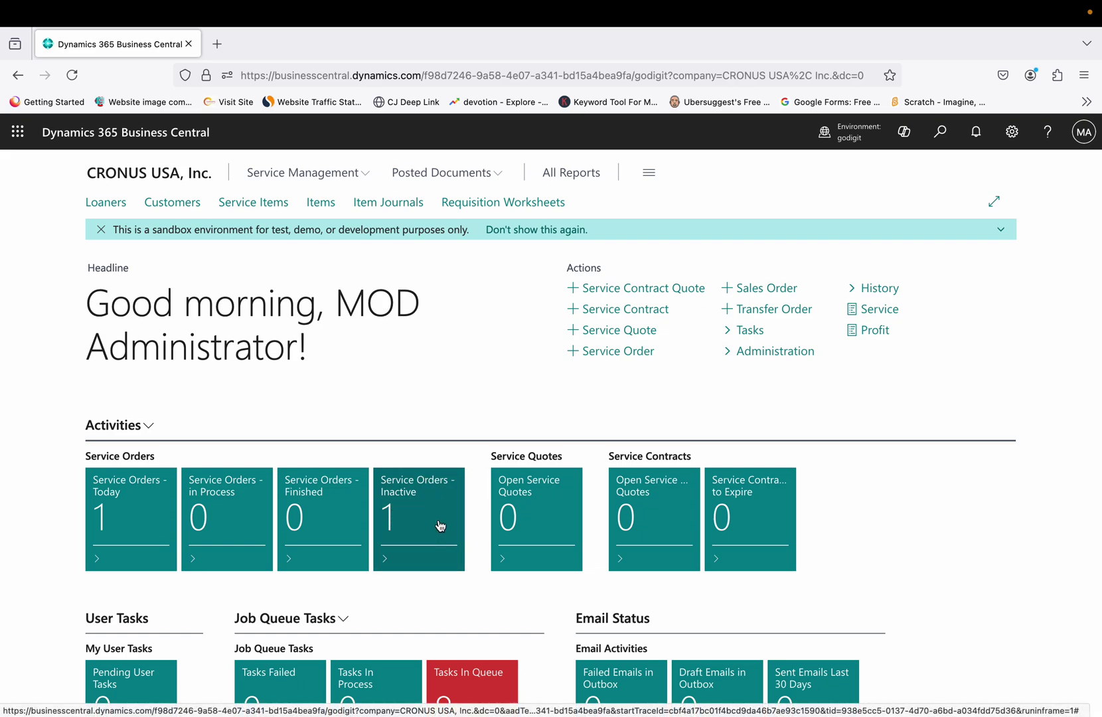
pyautogui.moveTo(439, 525)
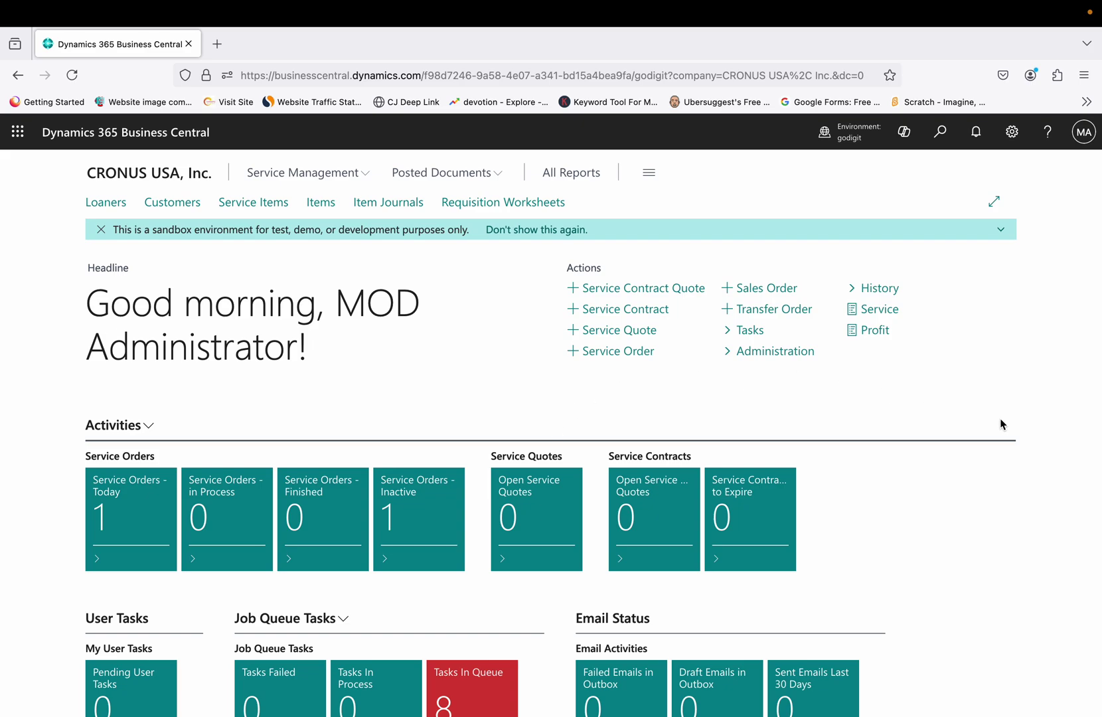
pyautogui.moveTo(802, 18)
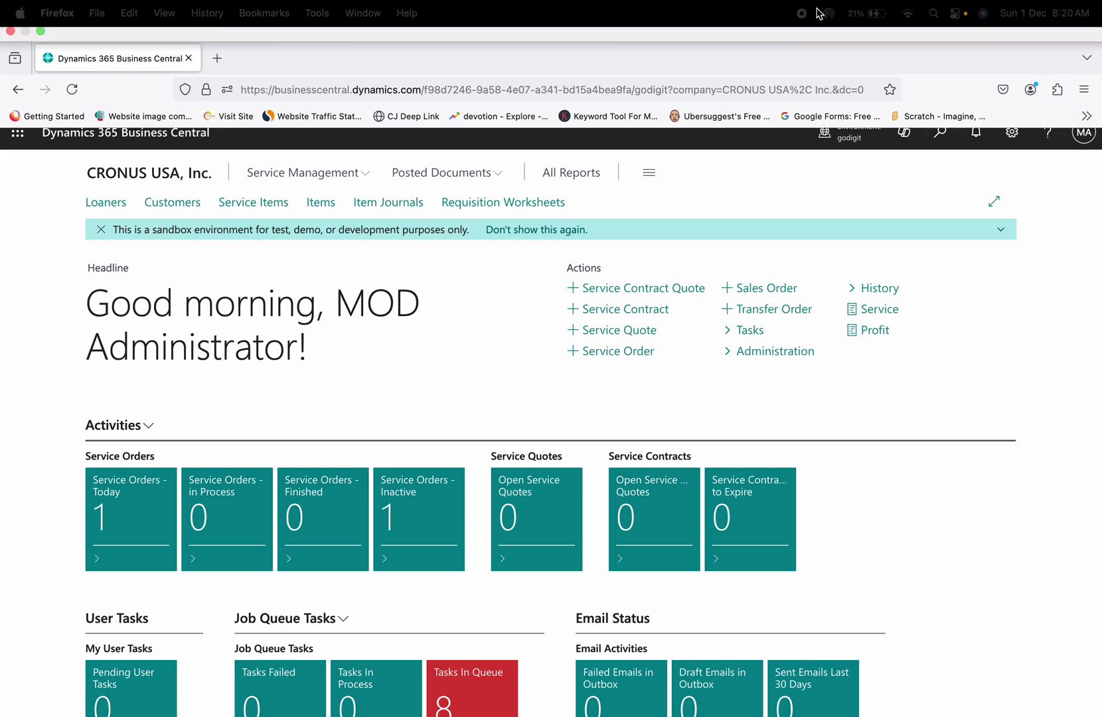